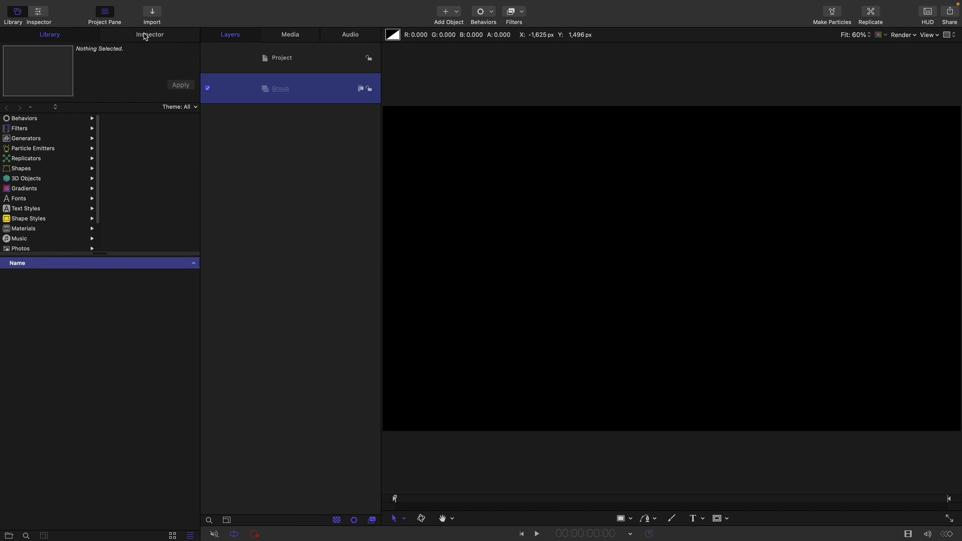
- Add a Truchet Tiles generator to the Group layer
click(145, 34)
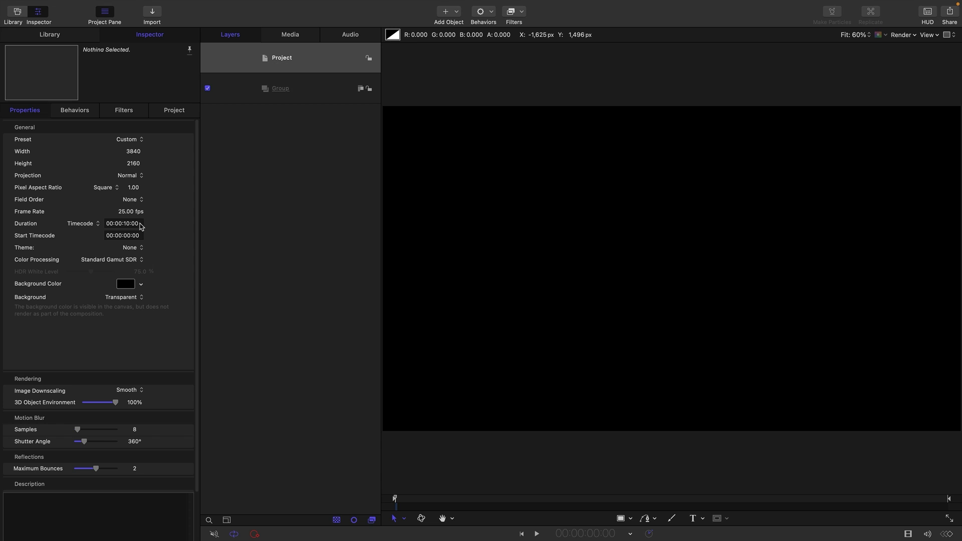
click(321, 94)
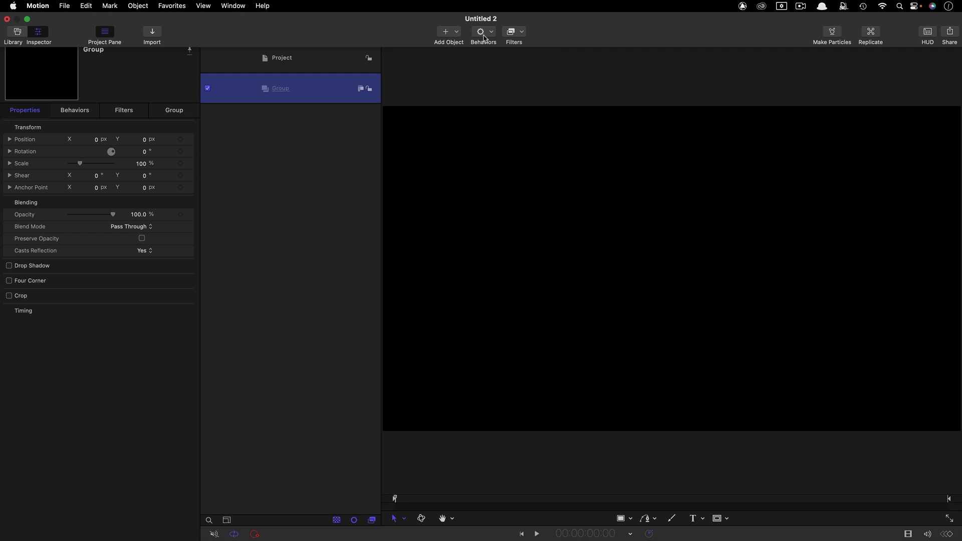
click(460, 34)
mouse_move(481, 141)
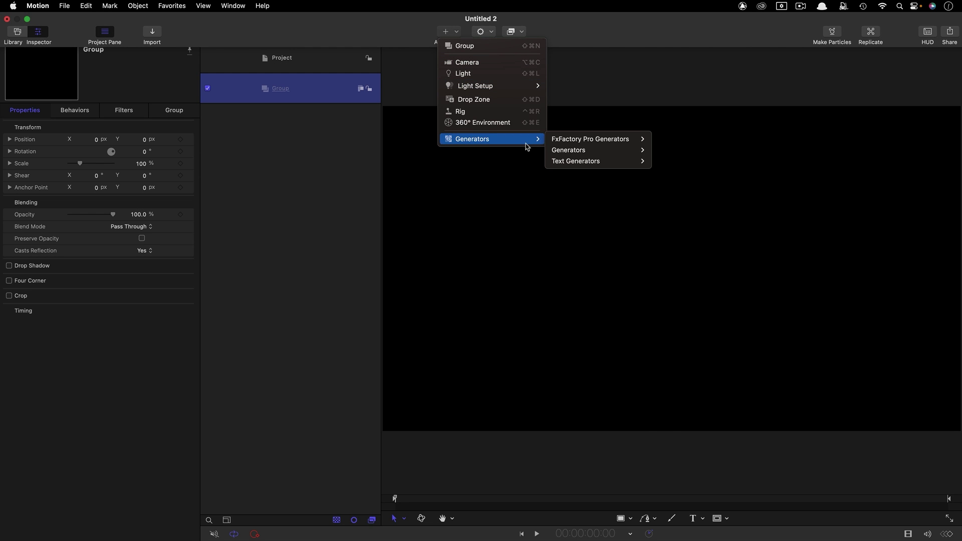
mouse_move(569, 150)
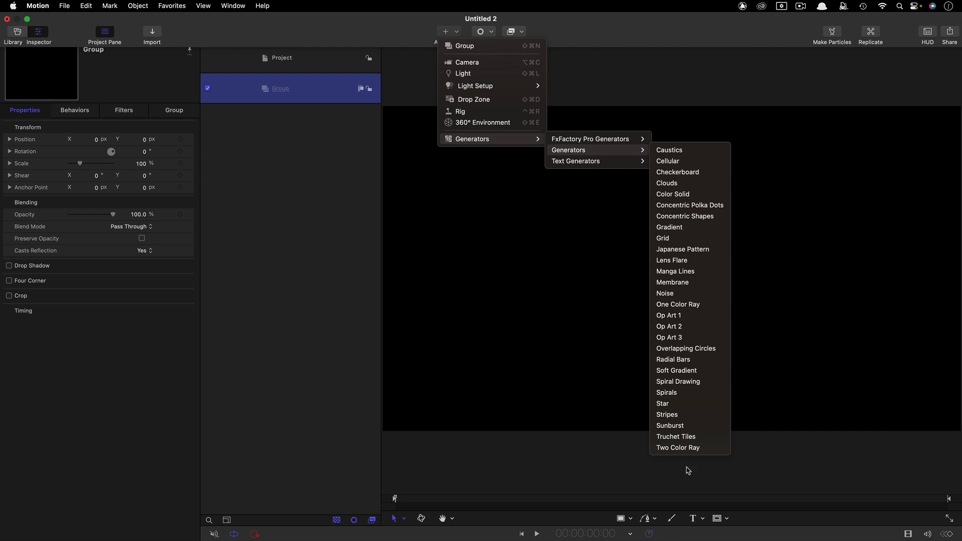
click(684, 443)
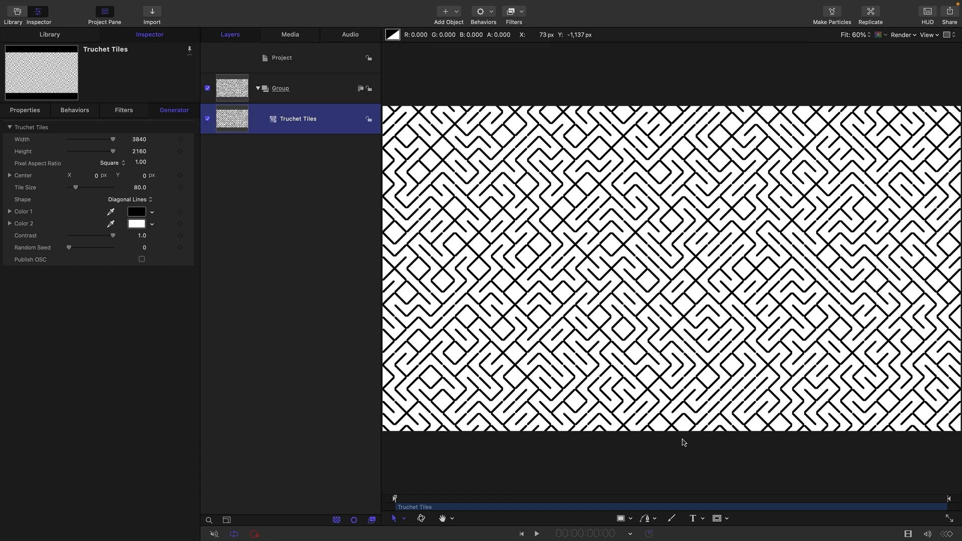
- Set the Truchet Tiles Color 2 to dark grey (Lead pencil)
click(134, 226)
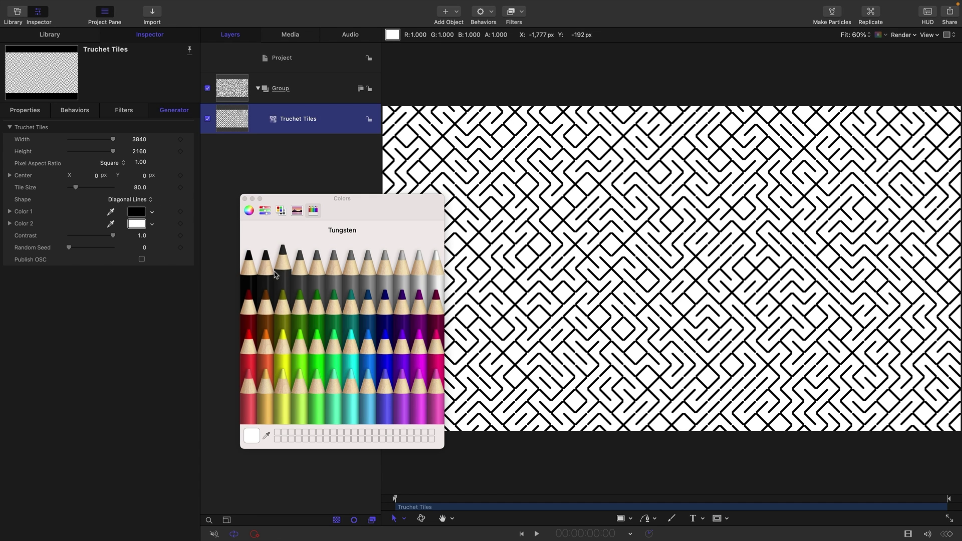
click(270, 275)
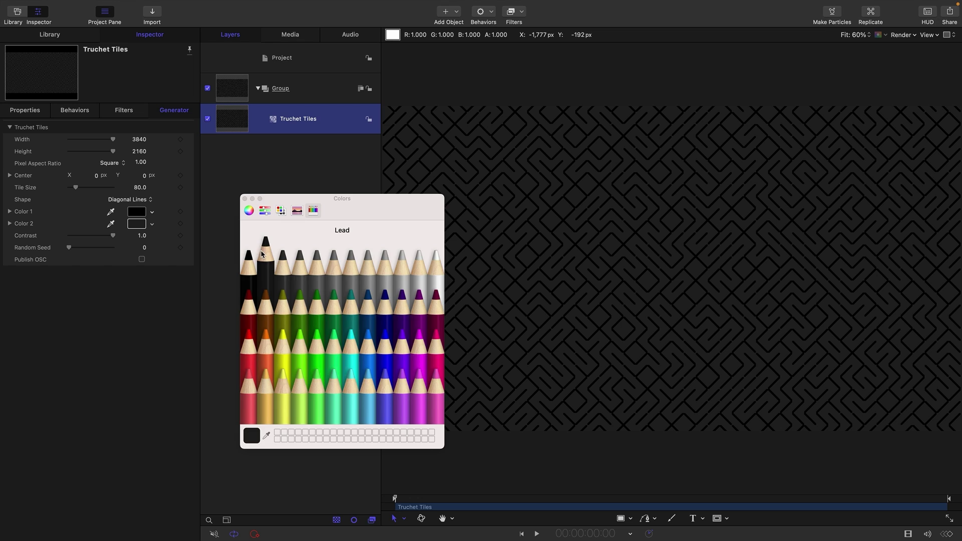
click(244, 199)
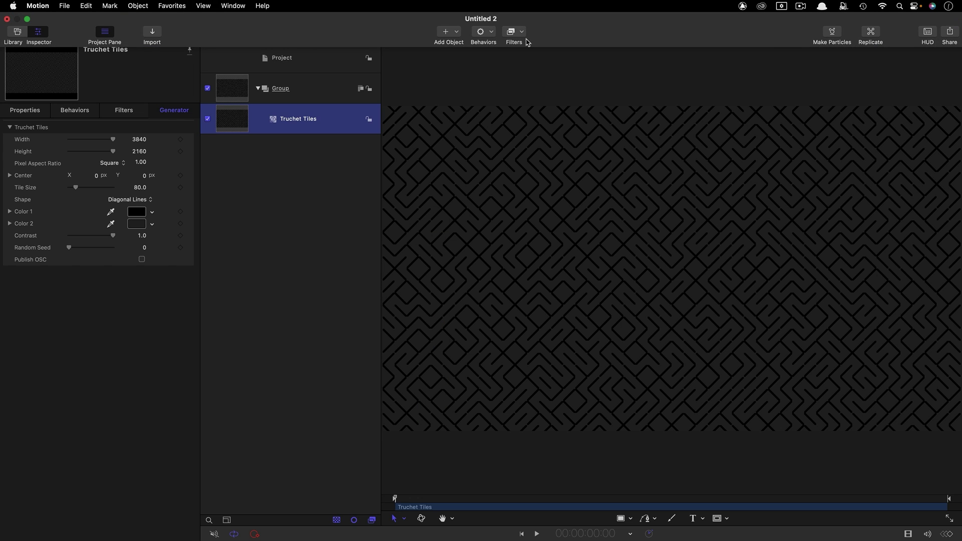
- Apply a Polar distortion filter to the Truchet Tiles
click(523, 33)
mouse_move(529, 92)
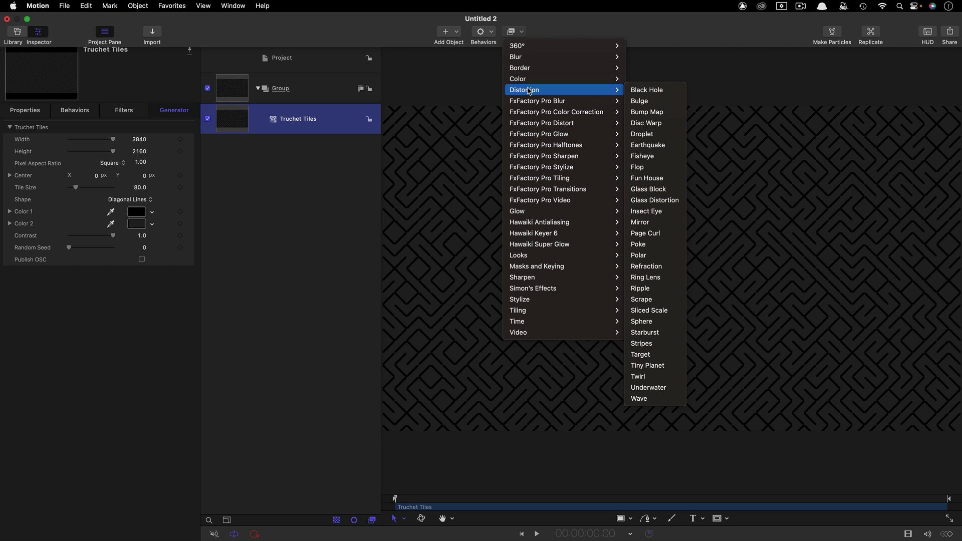
click(648, 259)
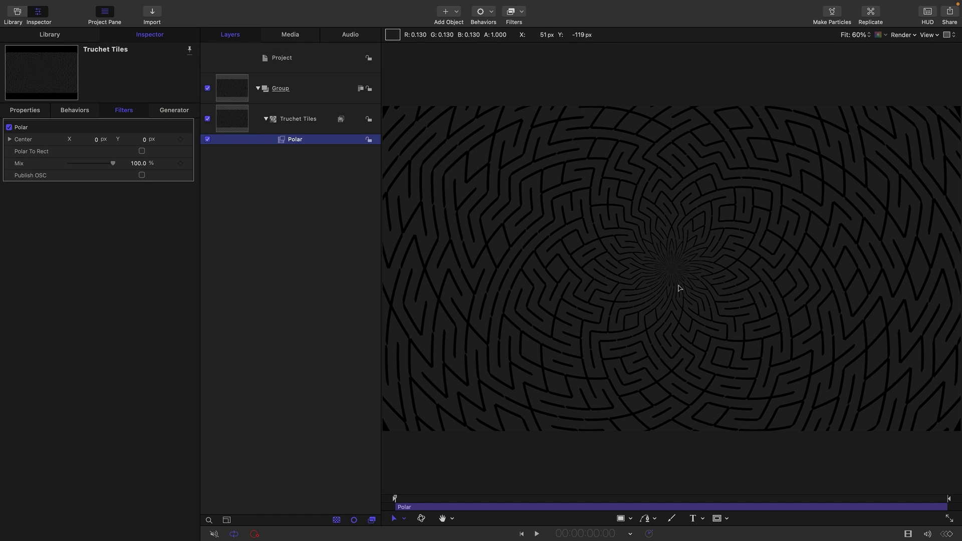
- Add a Zoom Blur filter to the tiles with Amount 10
click(523, 14)
mouse_move(530, 39)
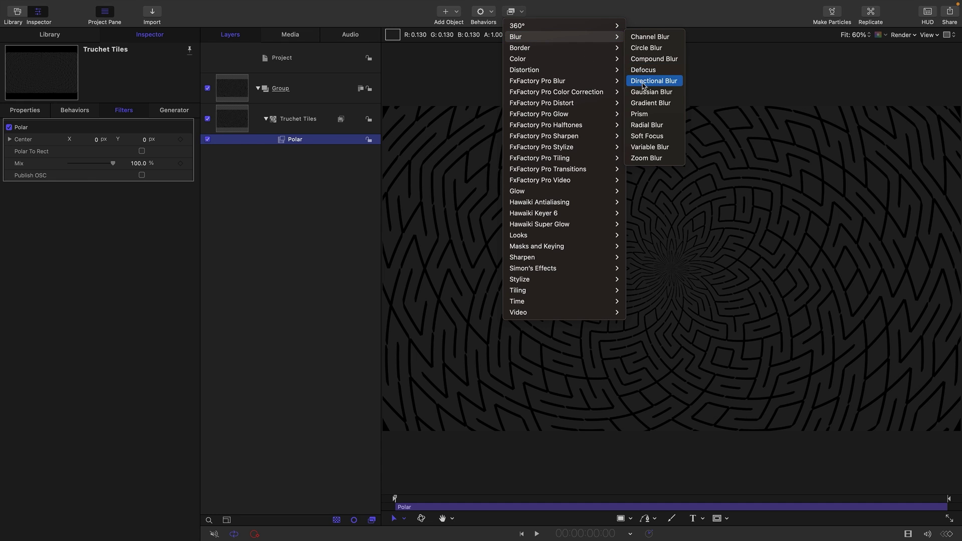
click(646, 159)
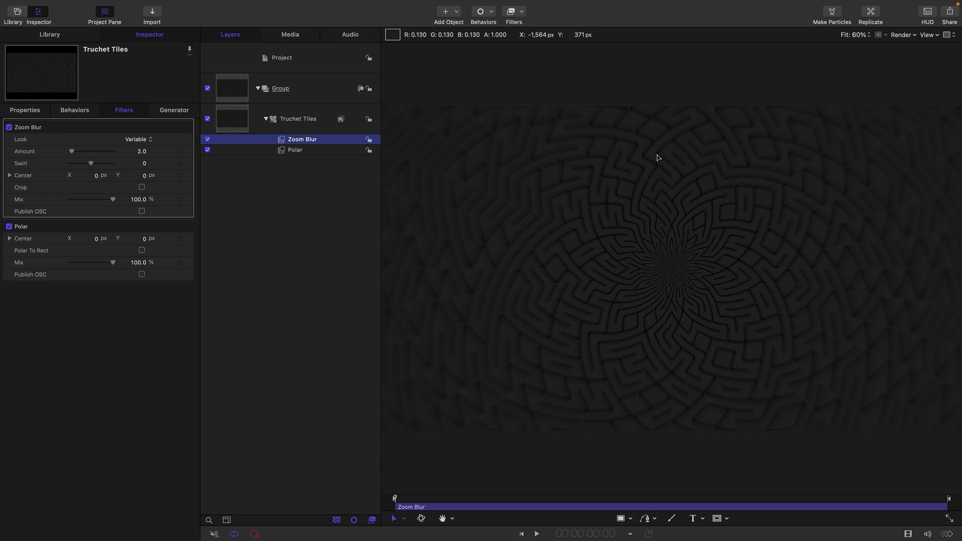
click(138, 154)
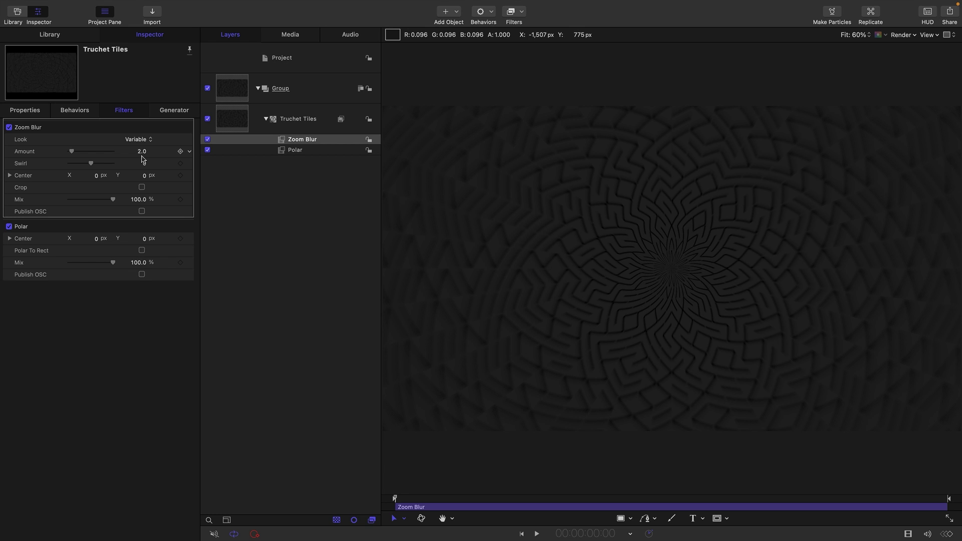
click(142, 155)
text(10)
key(Return)
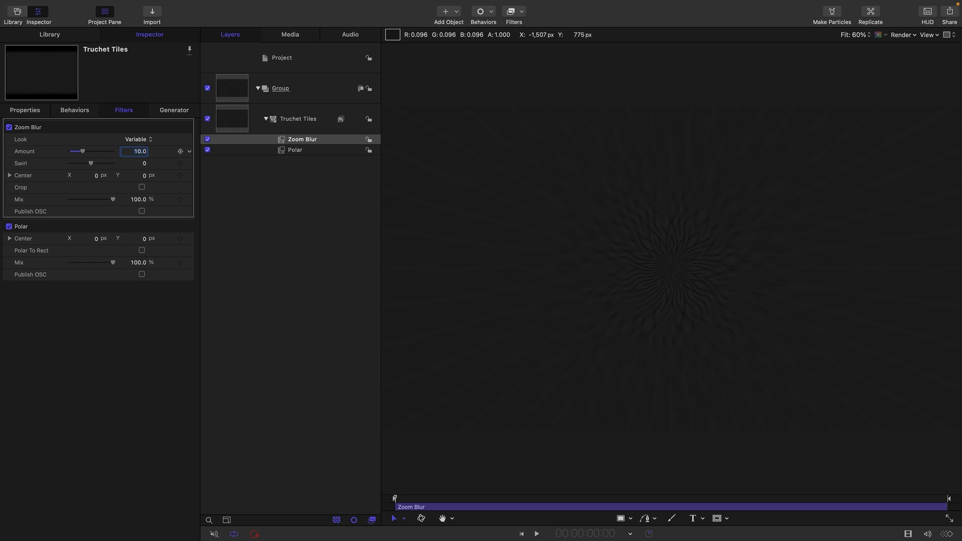
- Draw a circle from the canvas centre inside the Group
click(233, 100)
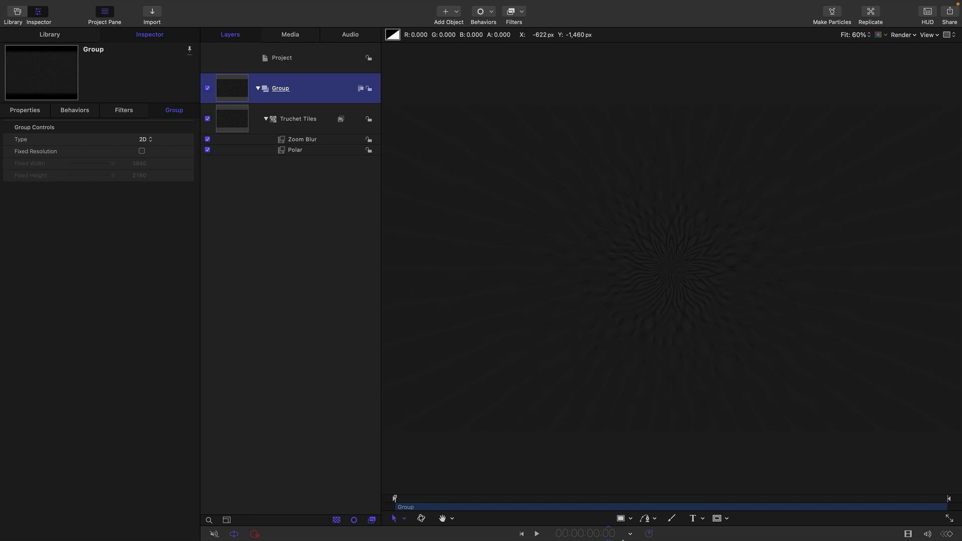
click(630, 519)
click(637, 487)
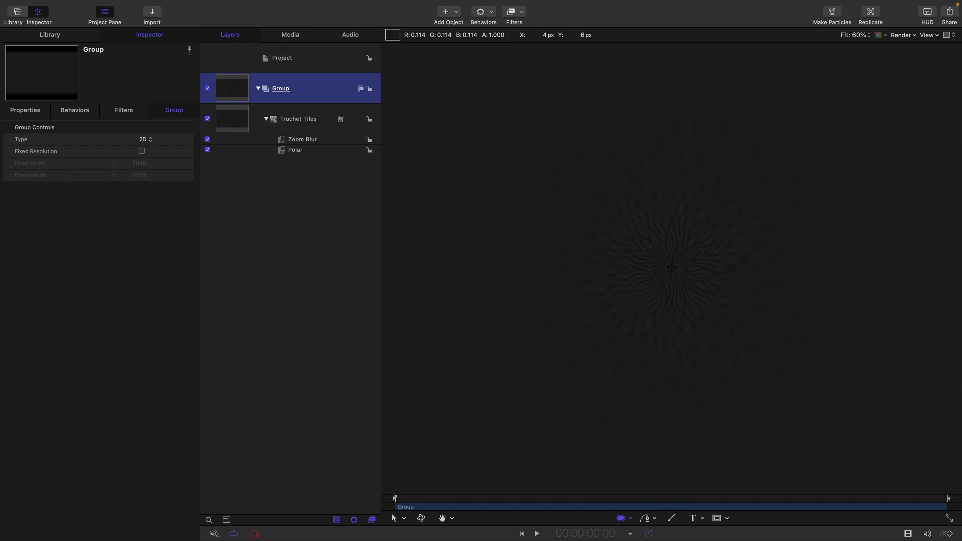
drag(672, 267, 726, 328)
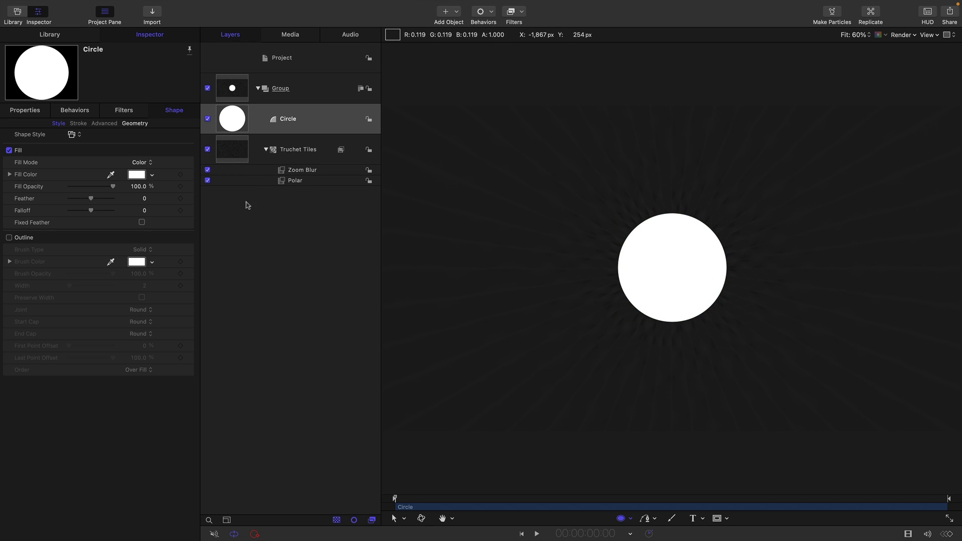
- Give the circle radius 400 and a black fill, and reset its position to centre
click(135, 123)
click(136, 161)
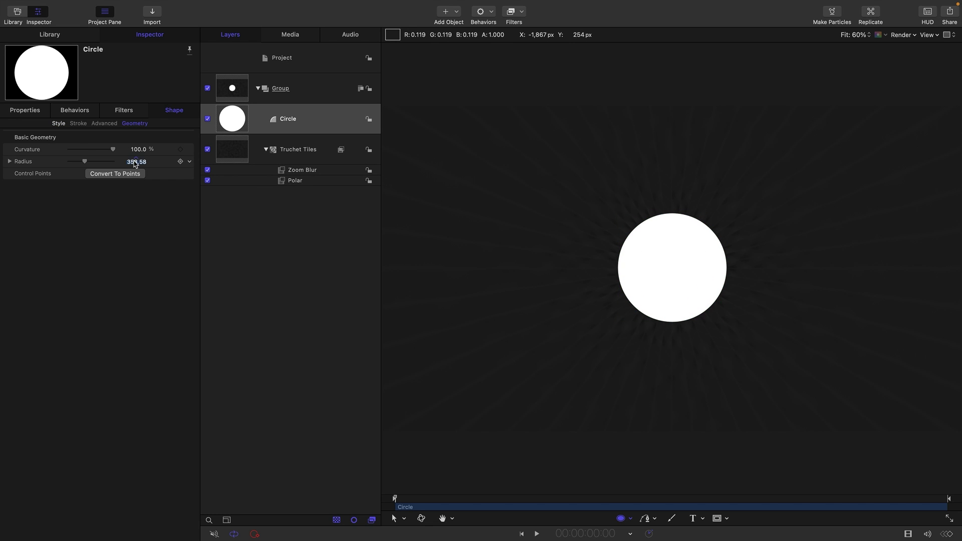
text(400)
key(Return)
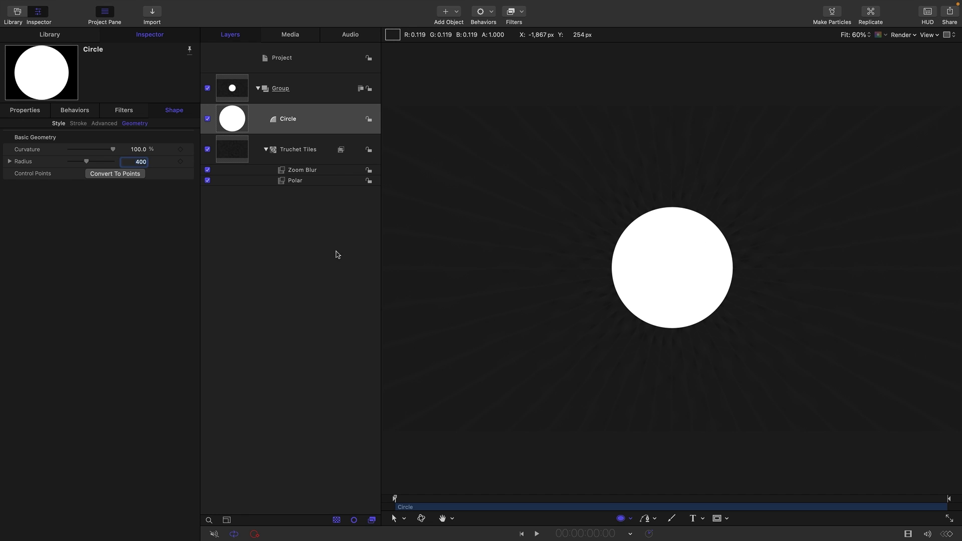
click(59, 124)
click(24, 109)
right_click(122, 125)
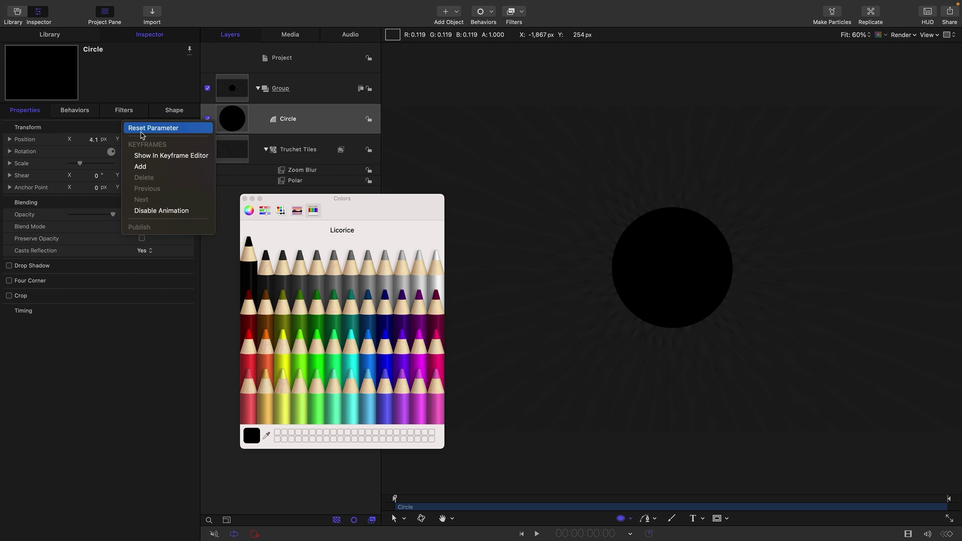
key(Return)
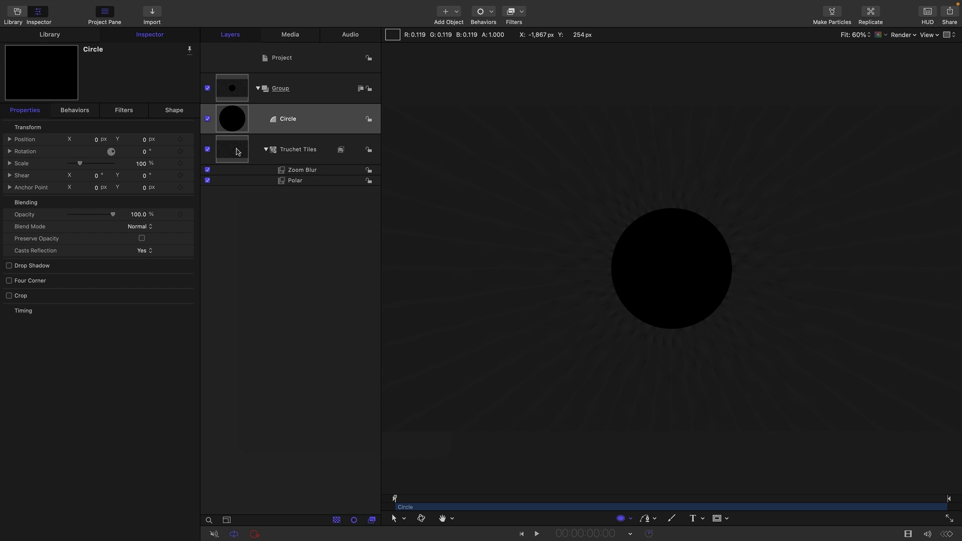
- Change the Truchet Tiles Color 2 to a lighter grey
click(232, 151)
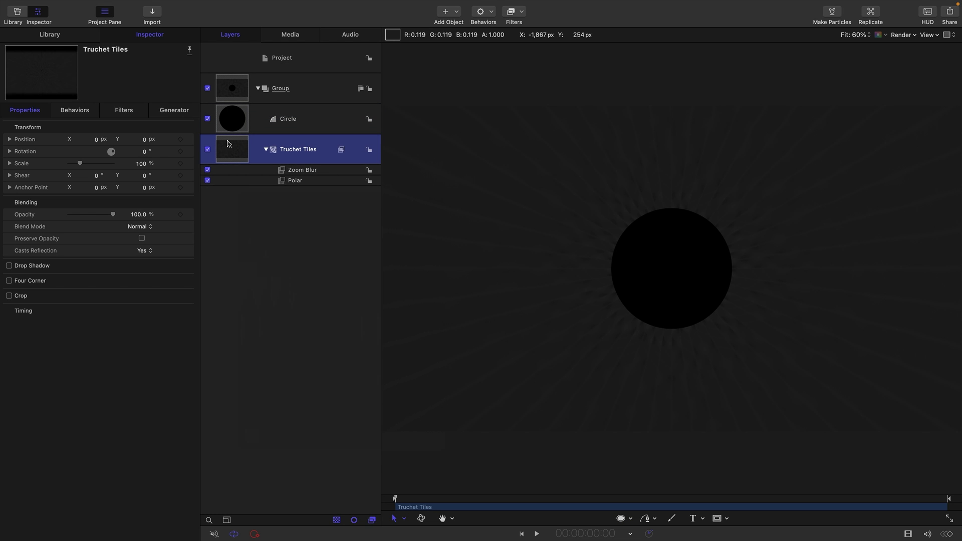
click(174, 111)
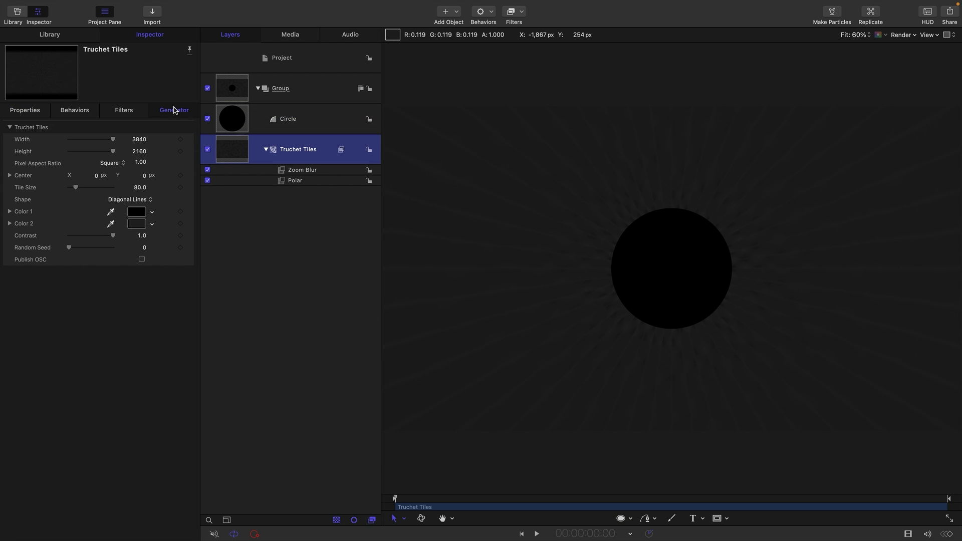
click(136, 223)
click(280, 273)
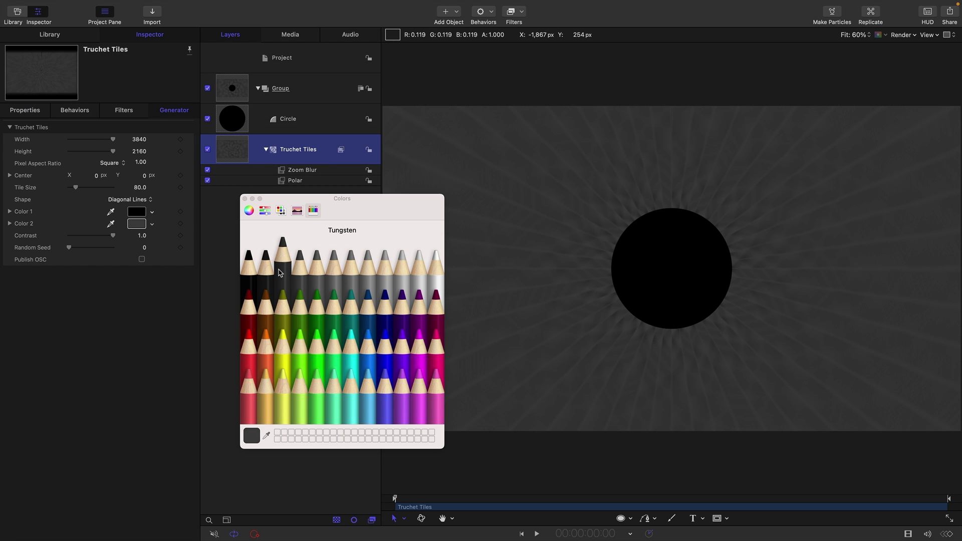
click(244, 200)
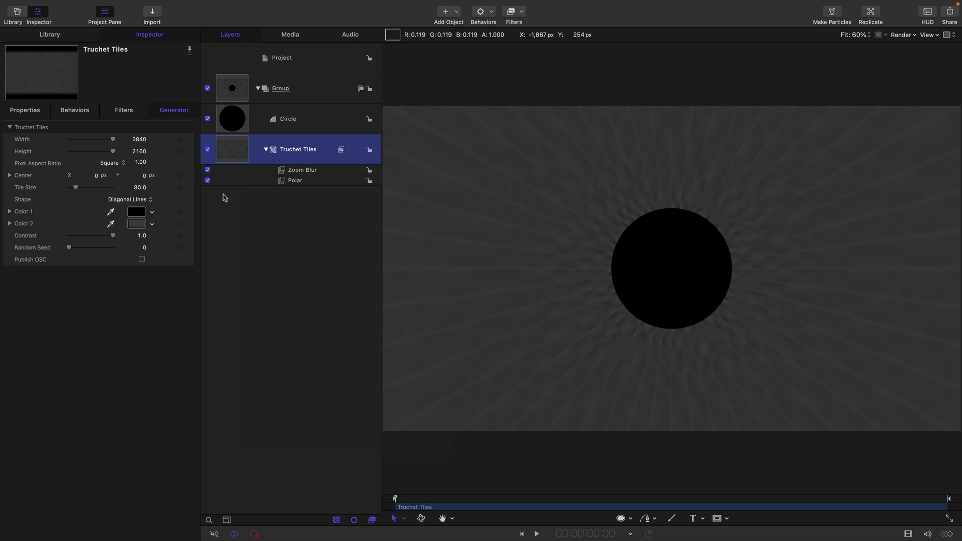
- Add a Rate behaviour of 0.75 to the tiles' Center Y and preview the drift
click(9, 176)
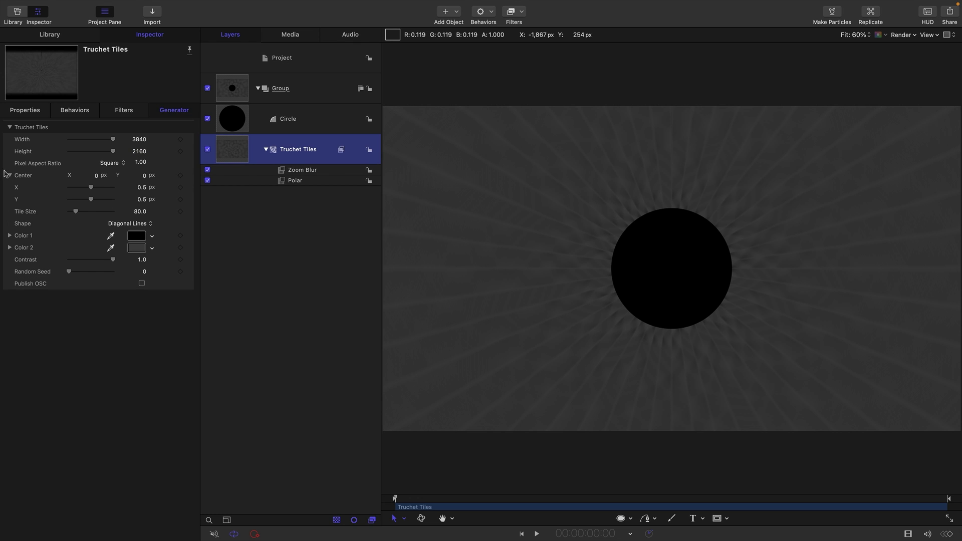
click(191, 201)
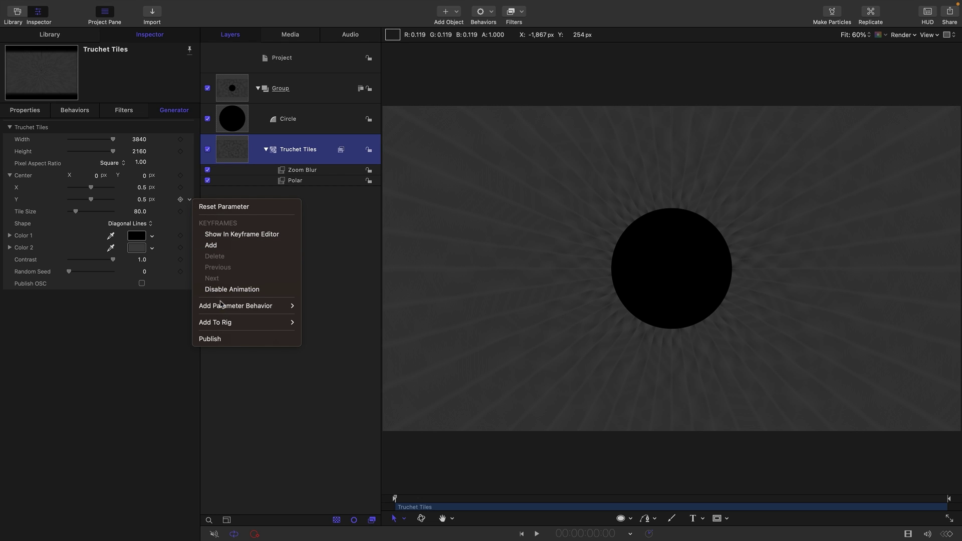
mouse_move(223, 308)
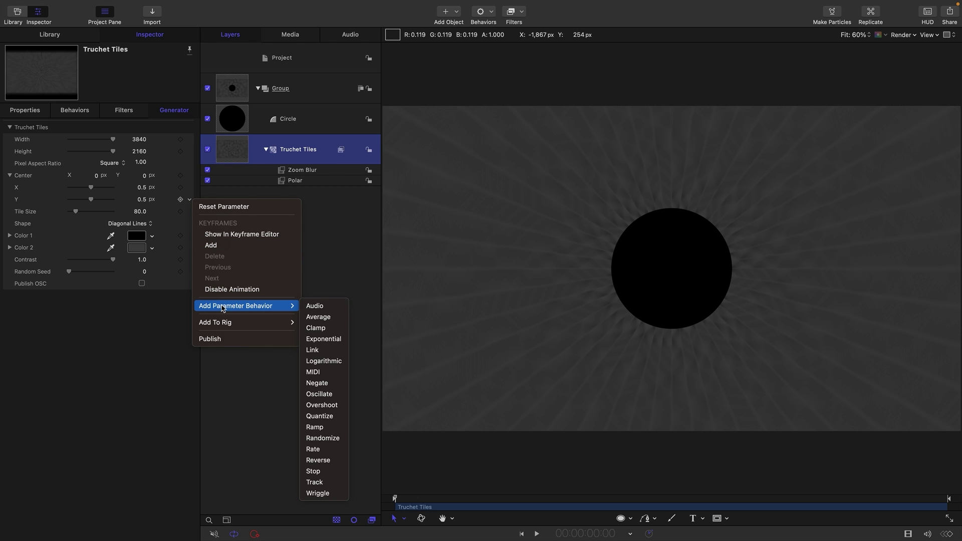
click(328, 449)
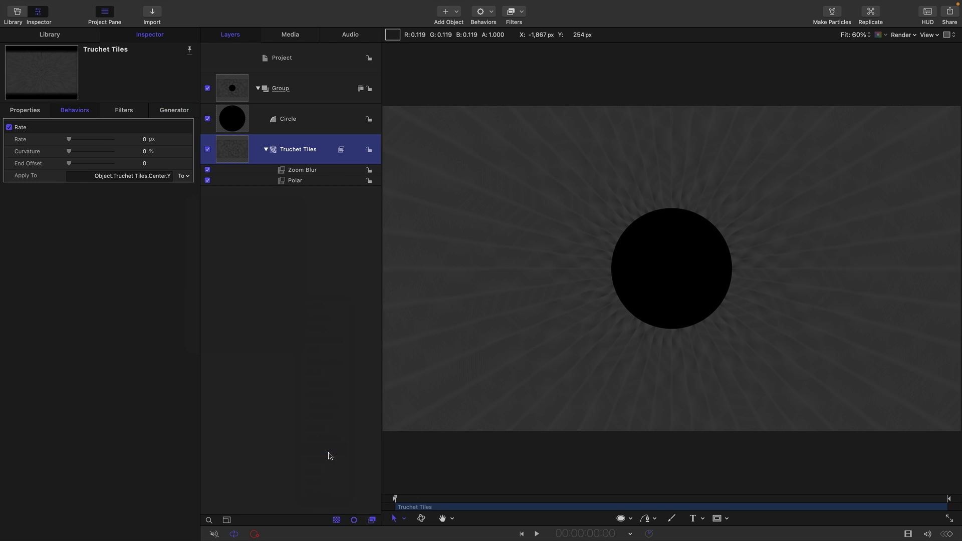
click(145, 140)
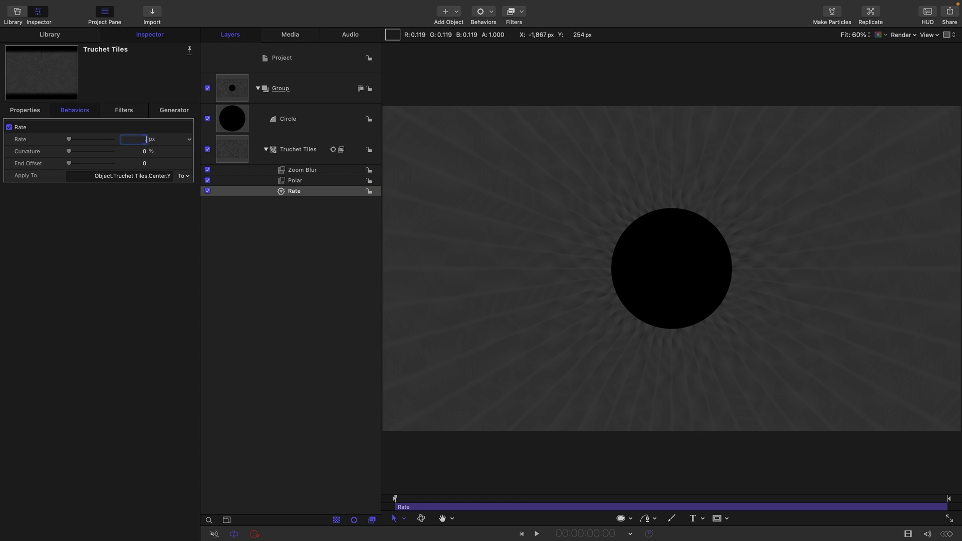
key(Return)
key(space)
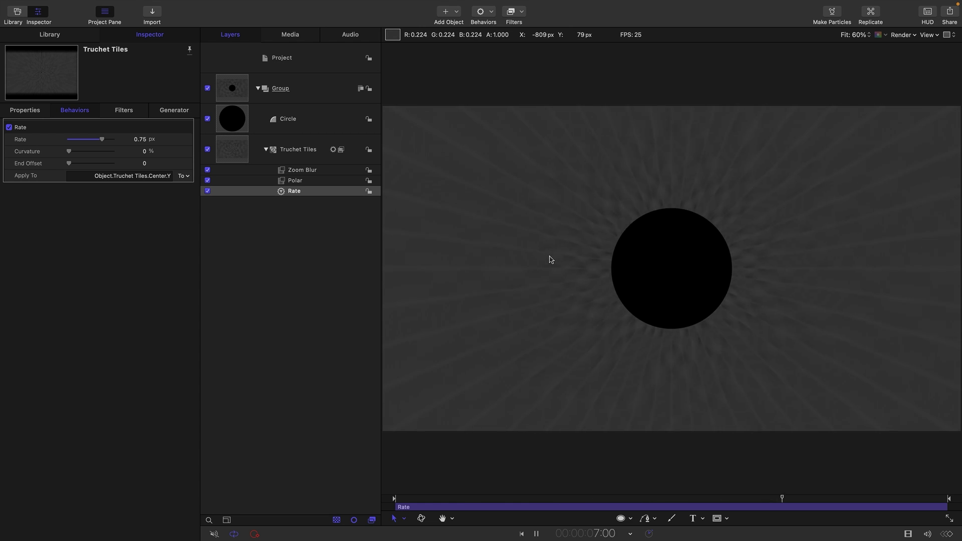
key(space)
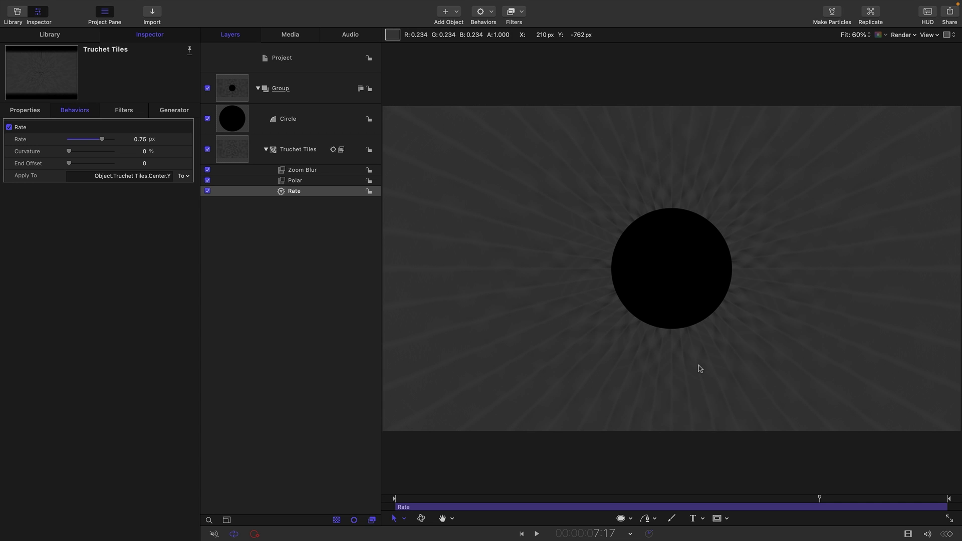
- Collapse the original Group and create a new empty Group 1
click(257, 89)
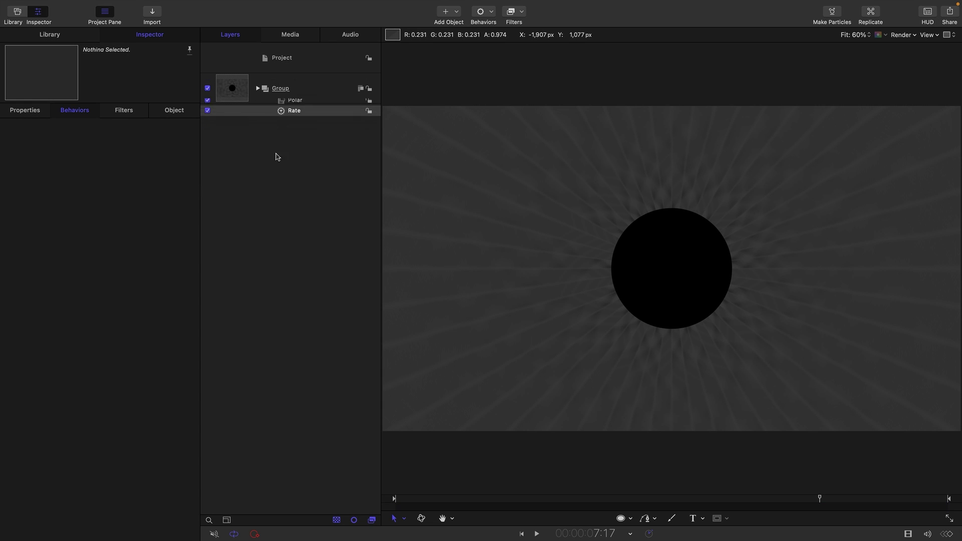
click(307, 62)
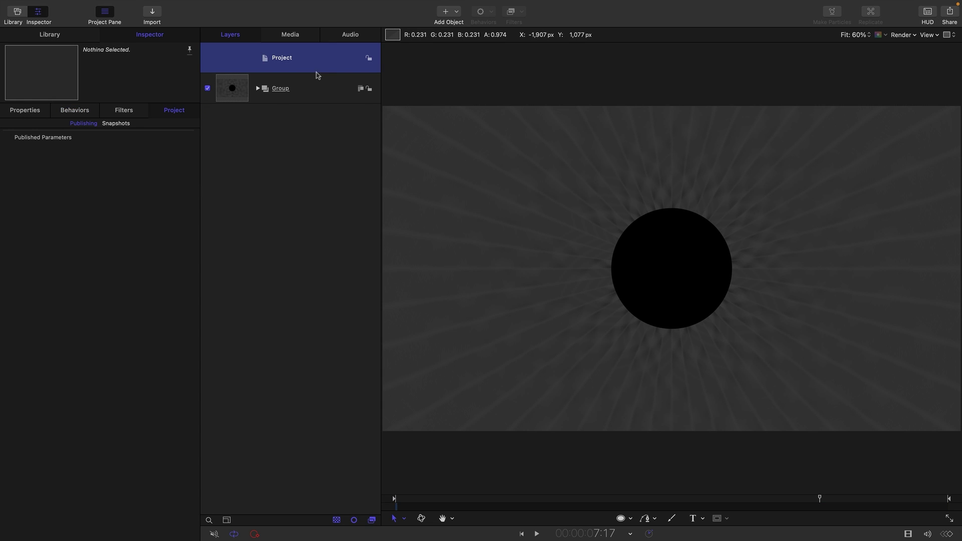
click(137, 5)
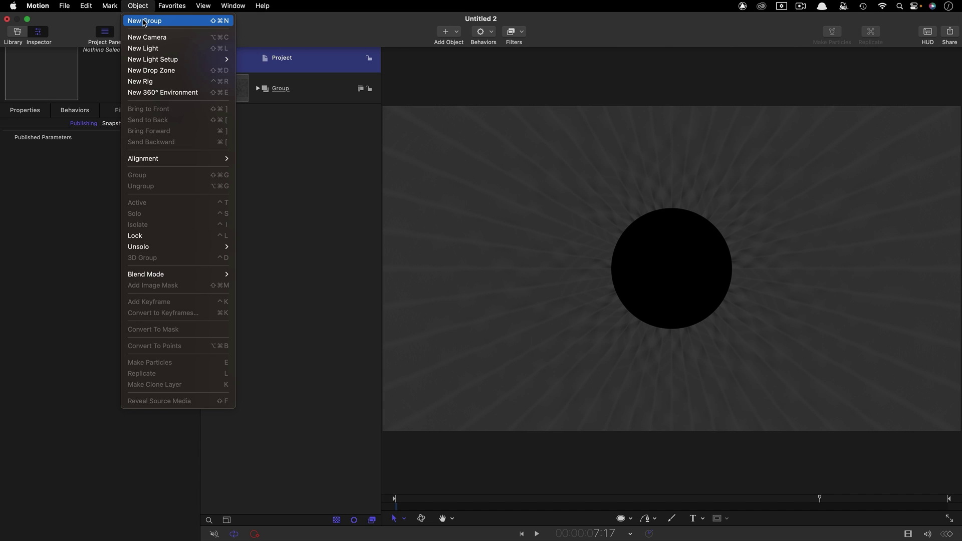
click(145, 20)
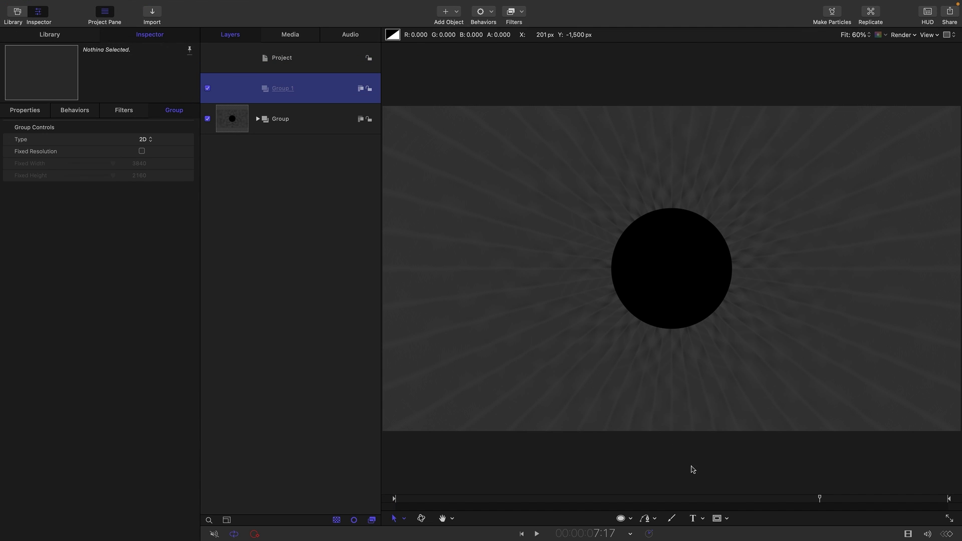
- Draw a square rectangle out from the canvas centre in Group 1
click(631, 518)
click(640, 475)
drag(672, 267, 776, 367)
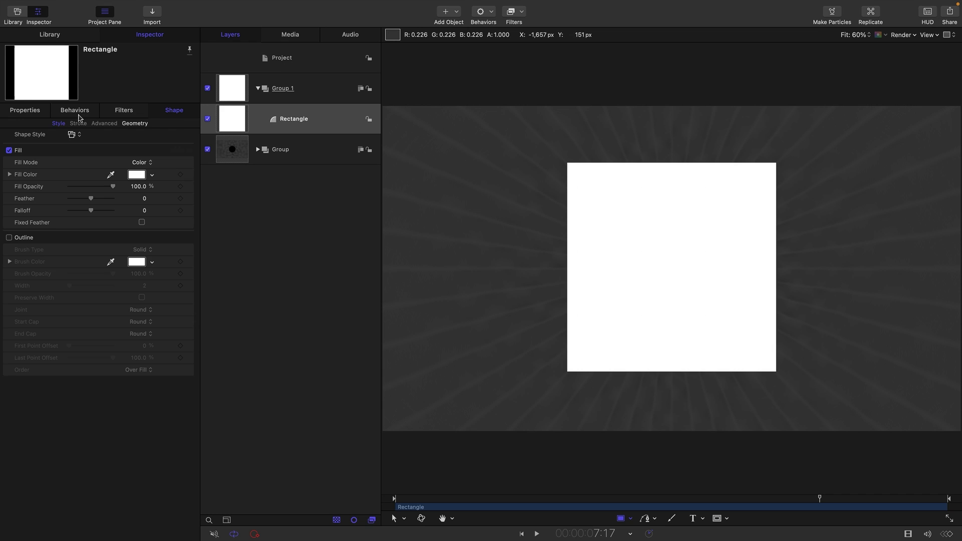
- Set the rectangle's geometry Size to 1200
click(43, 113)
right_click(122, 128)
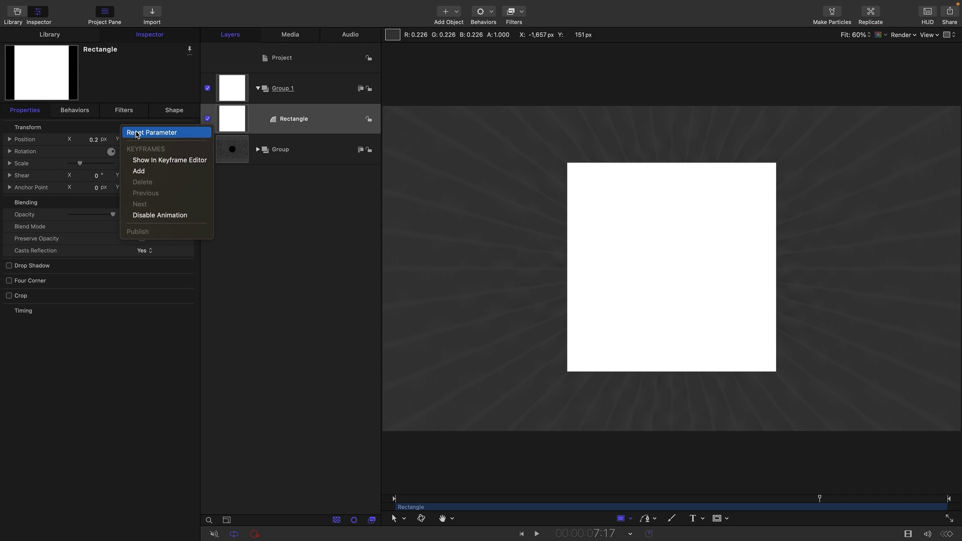
click(175, 123)
click(174, 112)
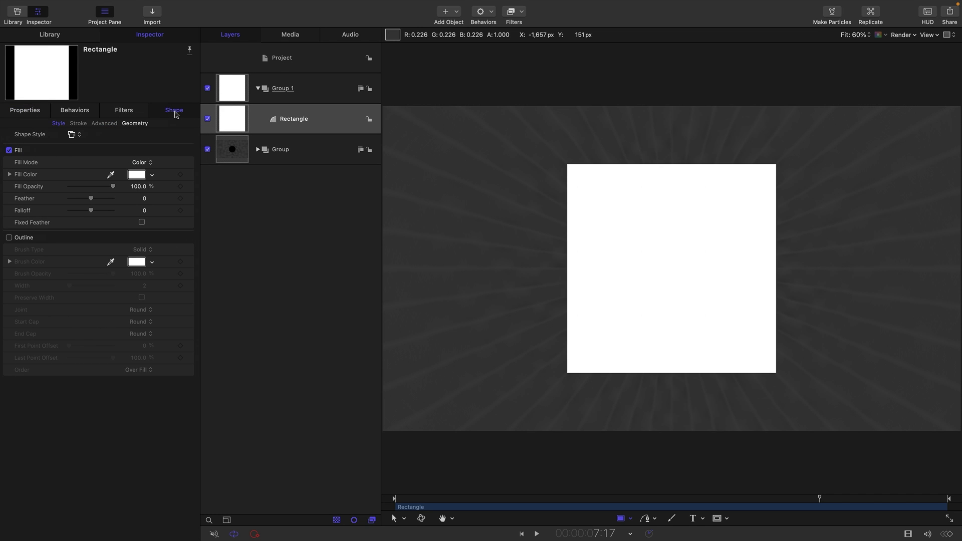
click(135, 124)
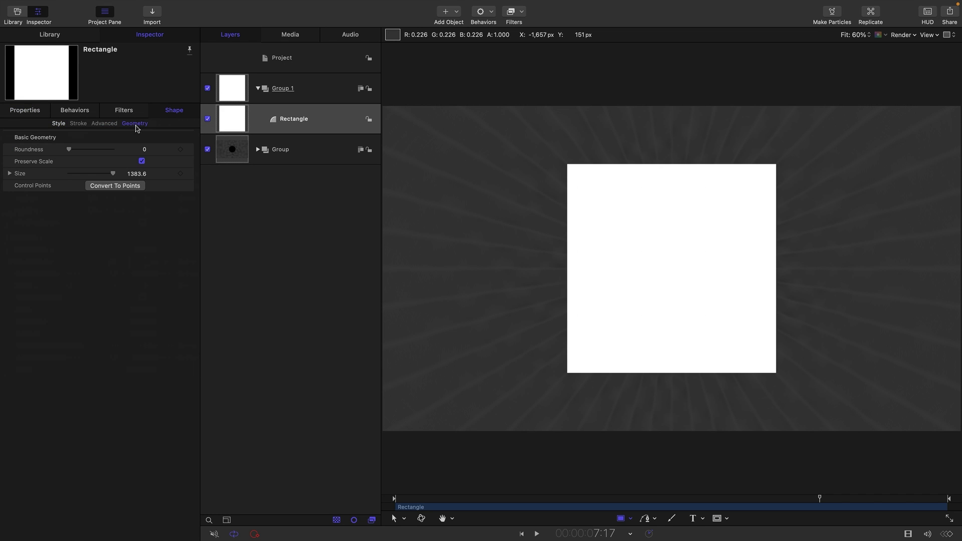
click(137, 174)
text(1200)
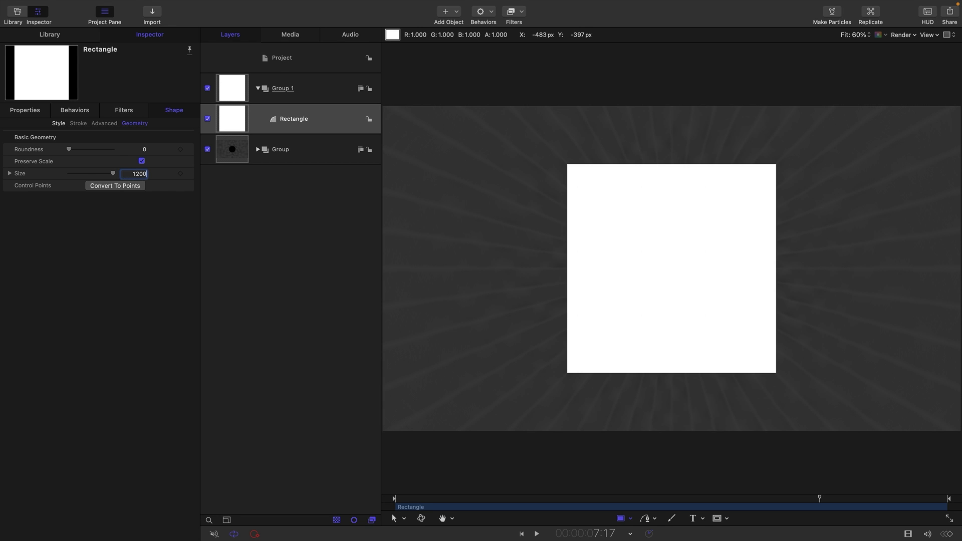
key(Return)
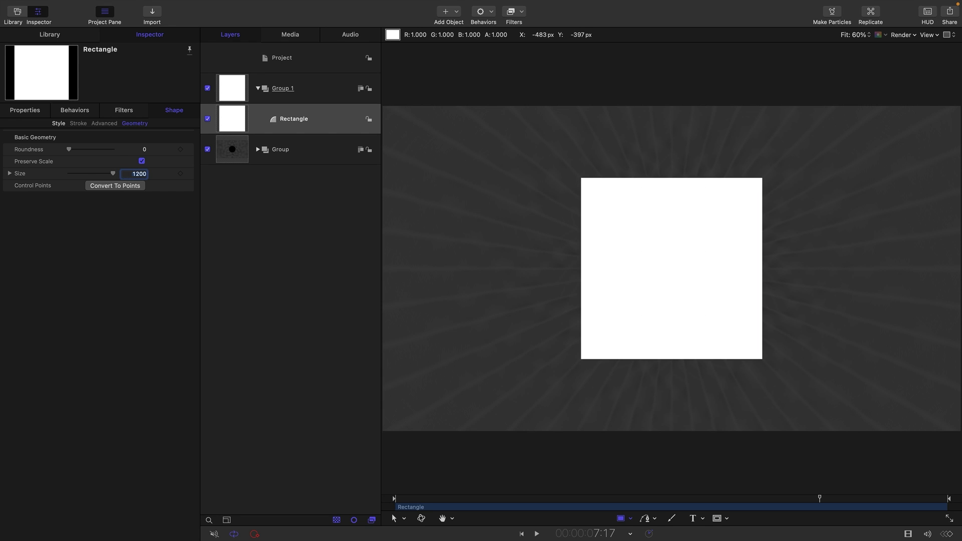
- Enable the rectangle's outline at width 40 and make its fill black
click(57, 124)
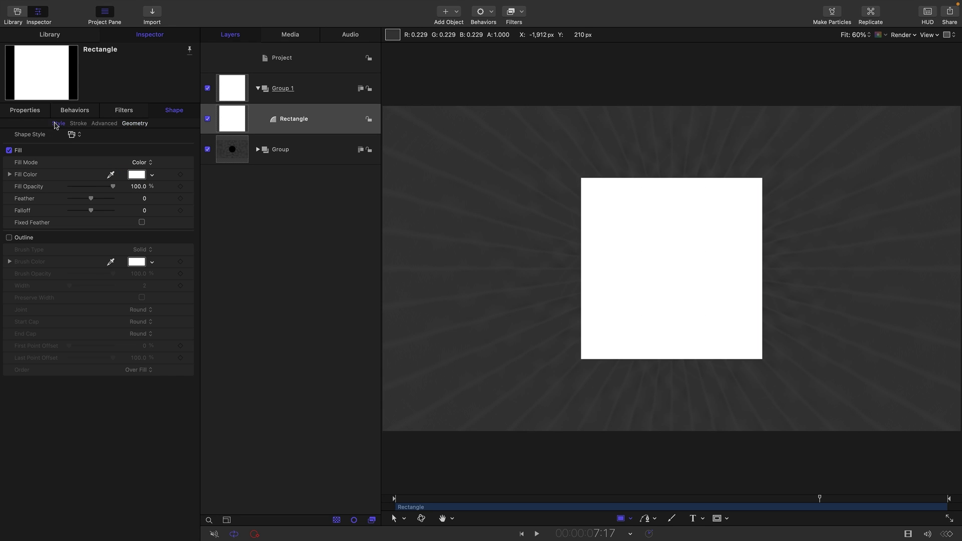
click(9, 237)
click(137, 175)
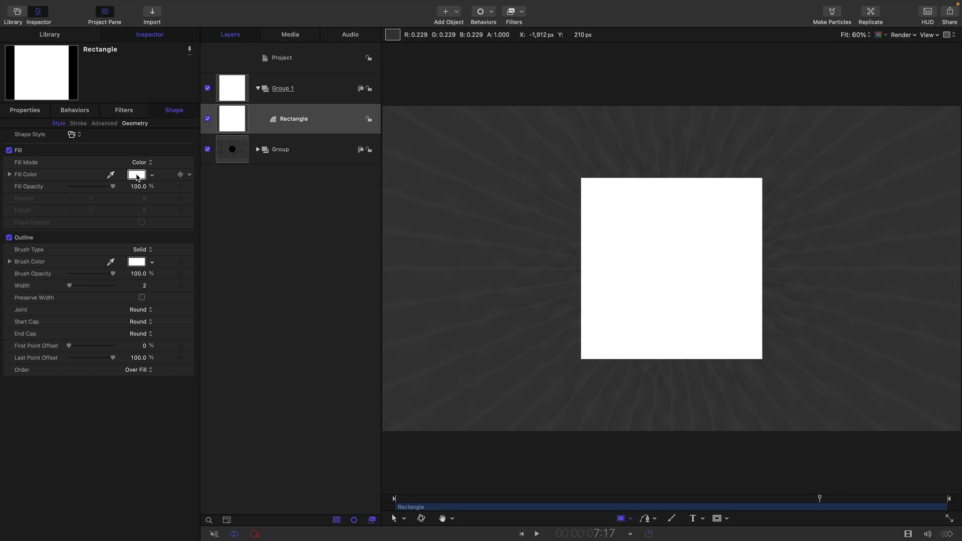
click(249, 256)
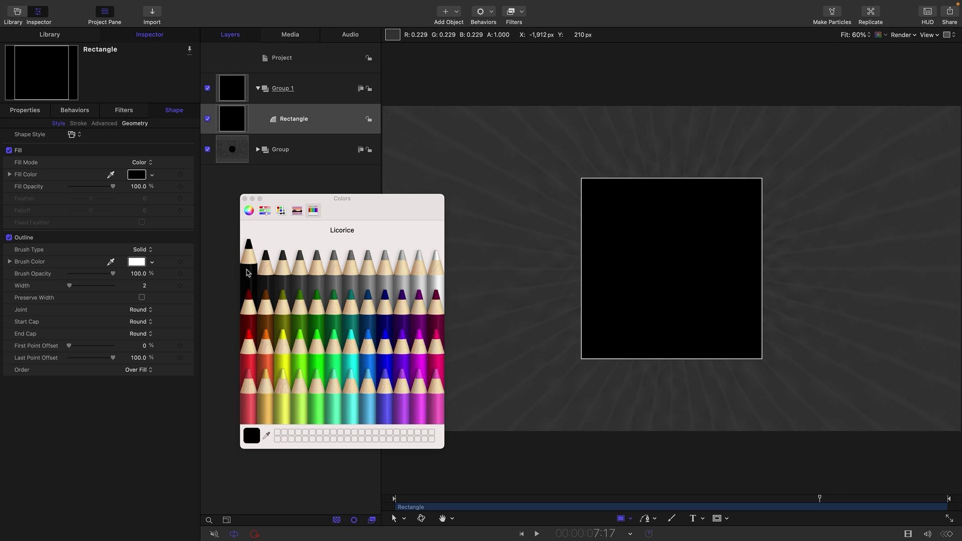
click(144, 287)
key(Return)
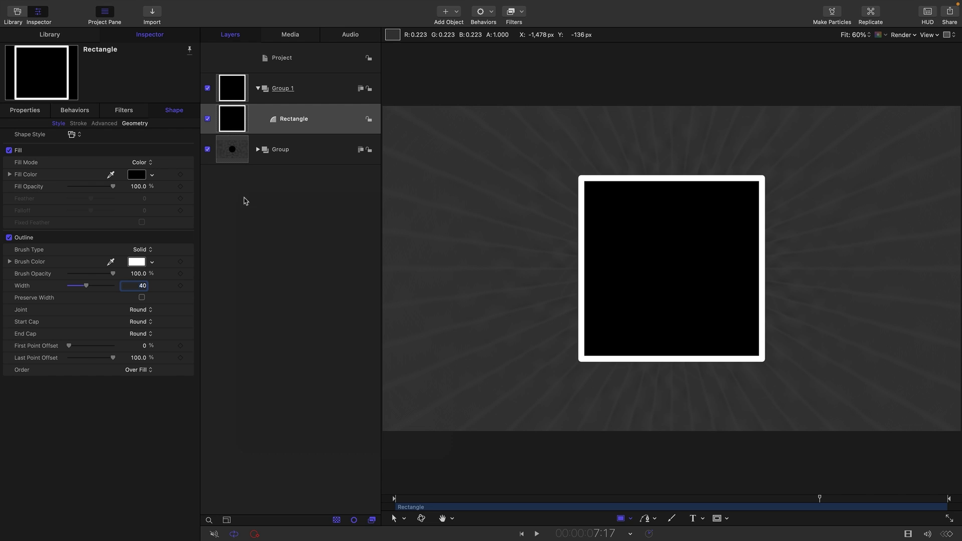
click(245, 199)
- Add an Oscillate behaviour to the rectangle's Position X with amplitude 350
click(22, 110)
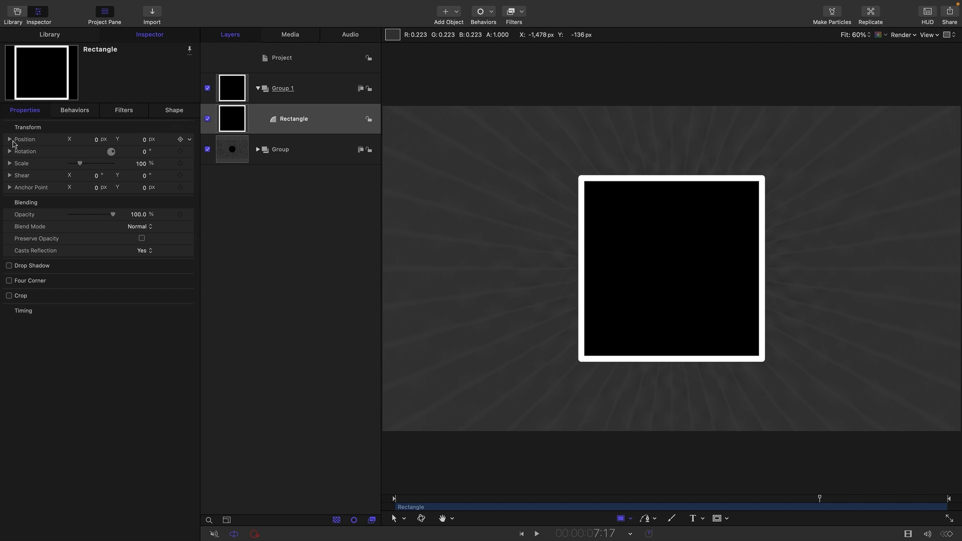
click(10, 140)
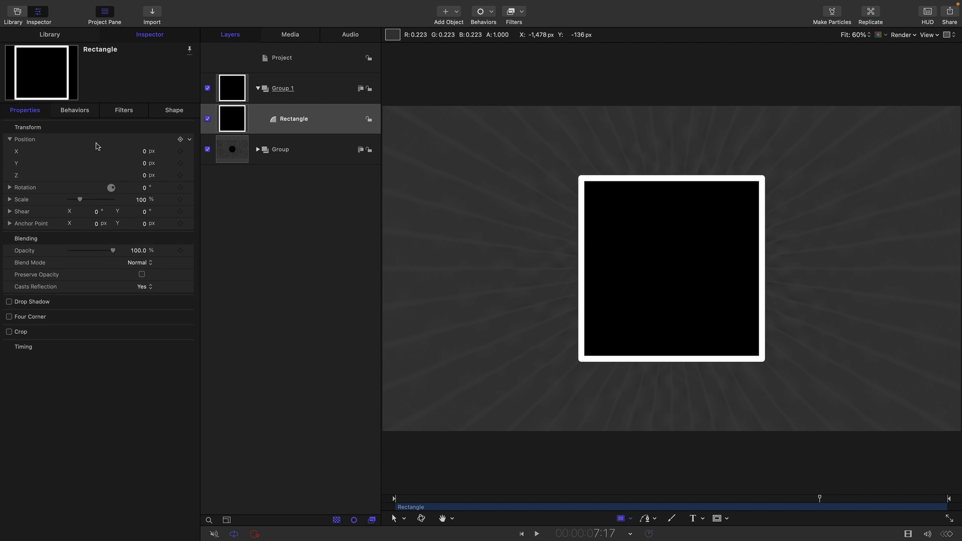
click(190, 152)
mouse_move(227, 261)
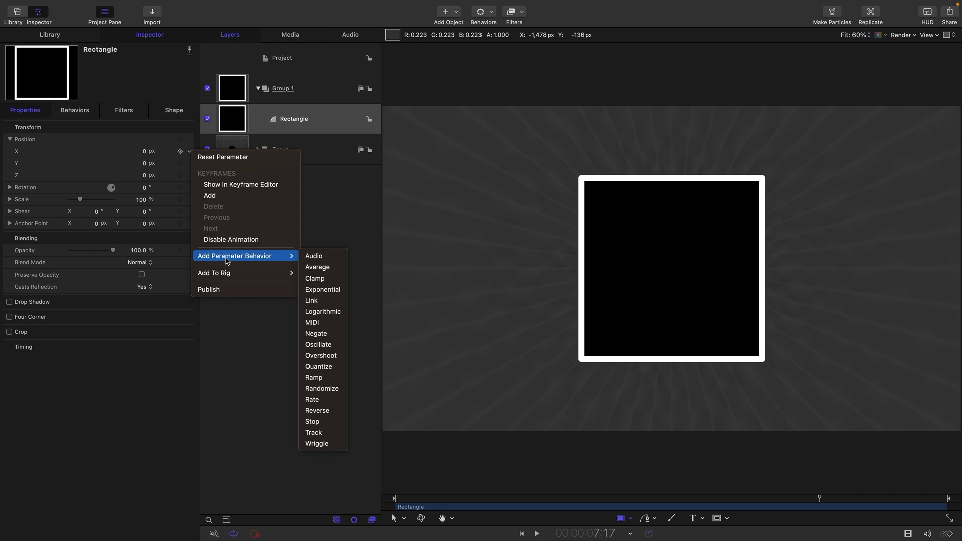
click(321, 344)
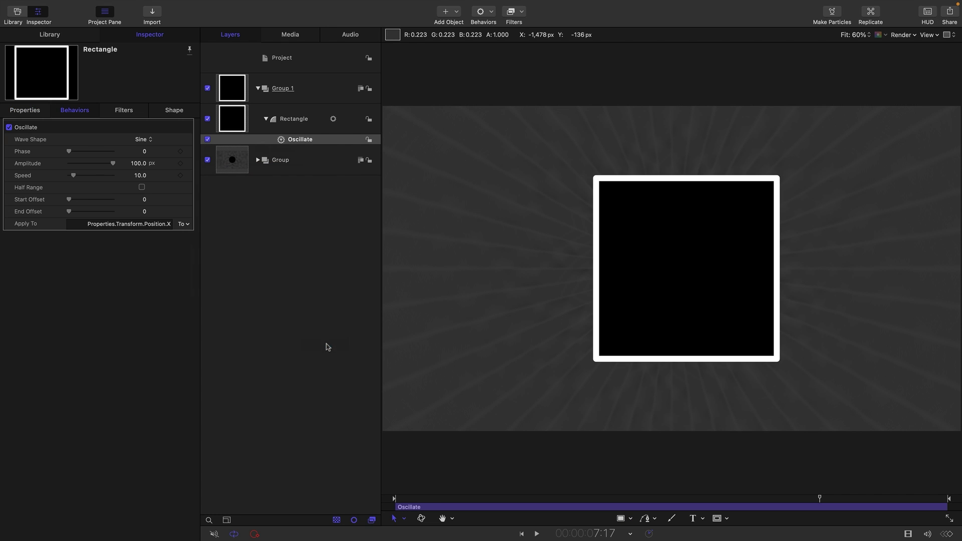
click(133, 163)
text(350)
key(Return)
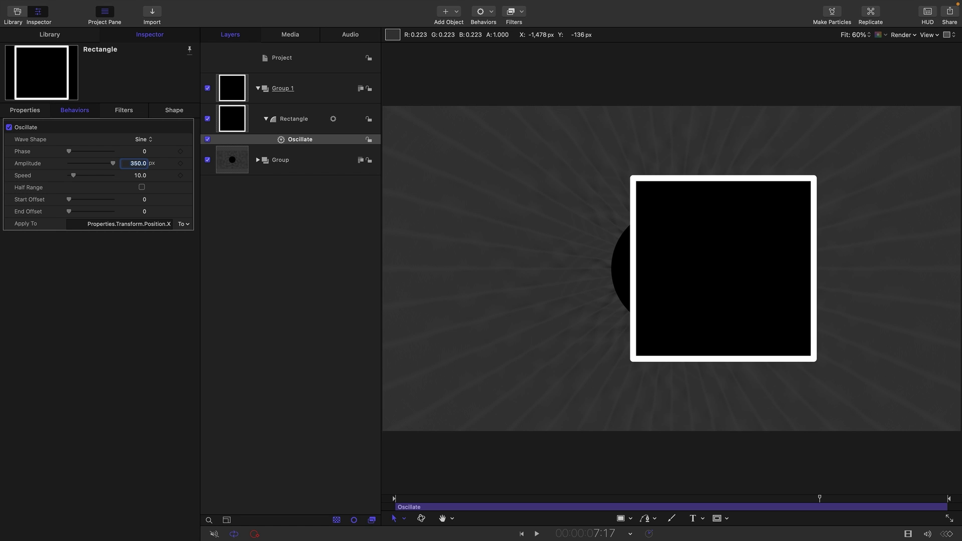
click(211, 92)
- Apply a 180° Radial Blur to Group 1 and turn on its Fixed Resolution
click(227, 92)
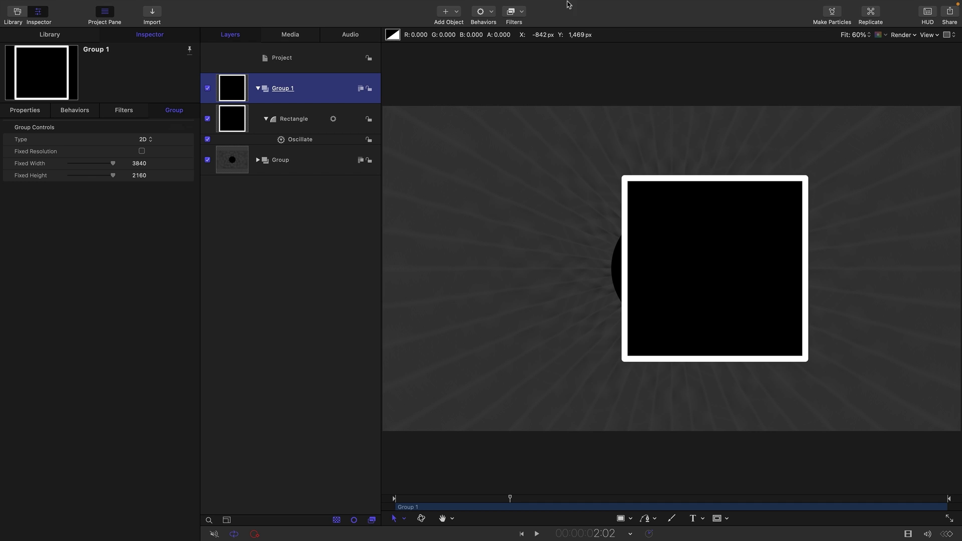
click(517, 11)
mouse_move(523, 40)
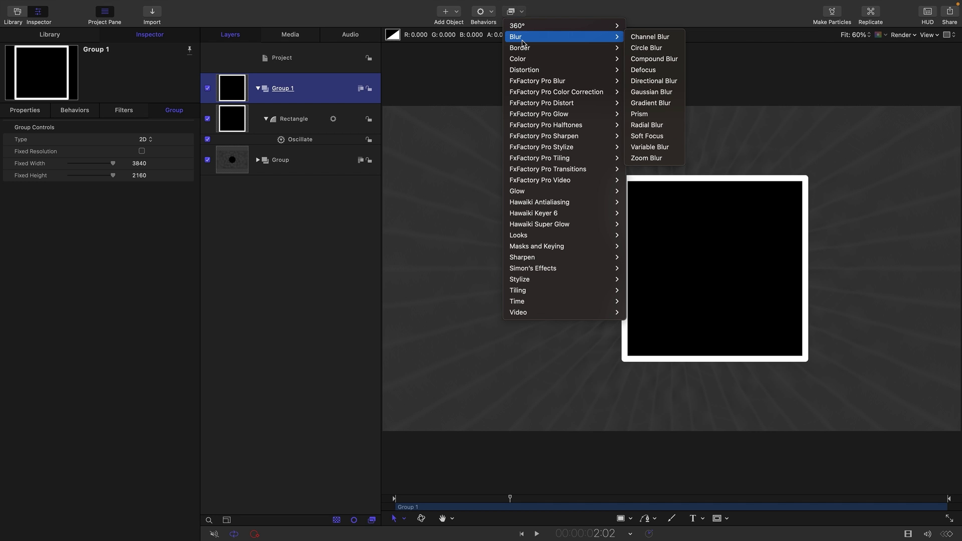
click(653, 127)
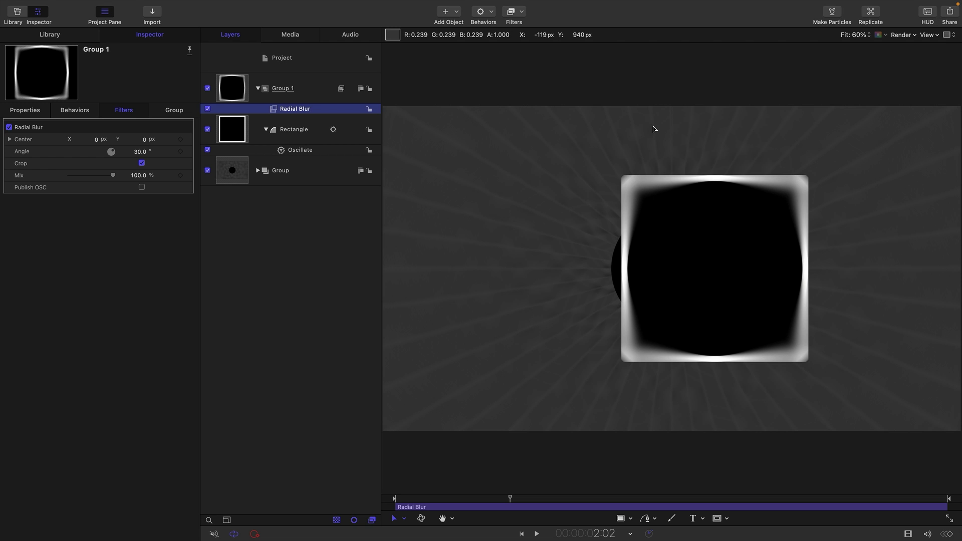
click(136, 151)
text(18)
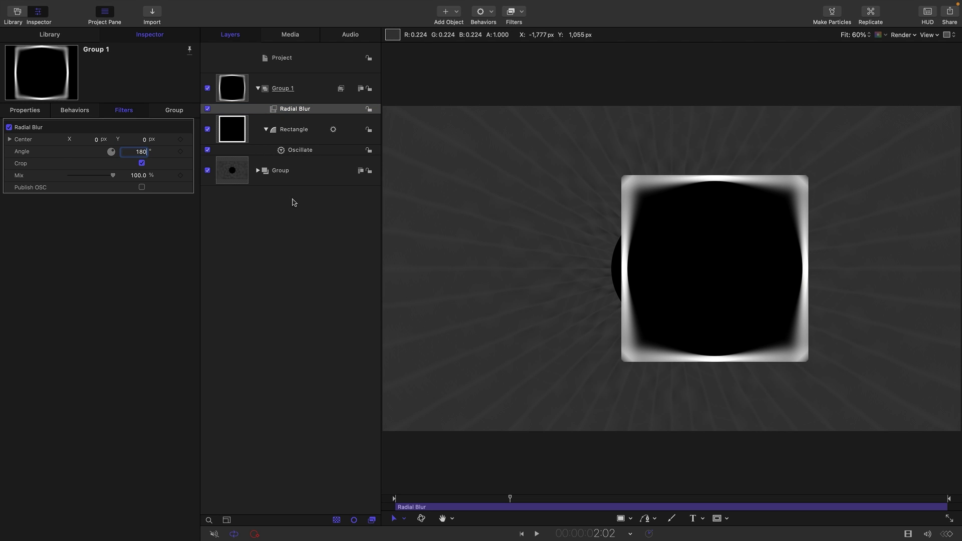
text(0)
key(Return)
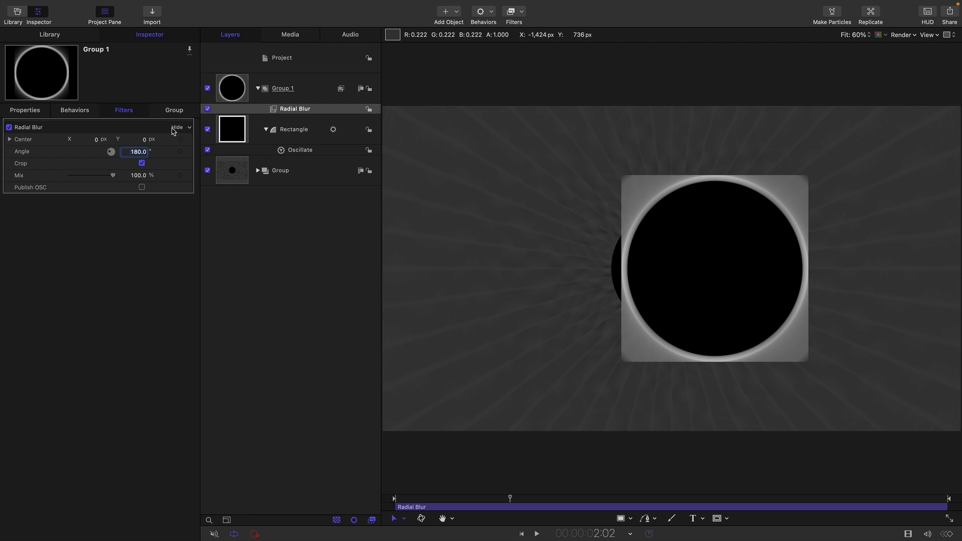
click(176, 110)
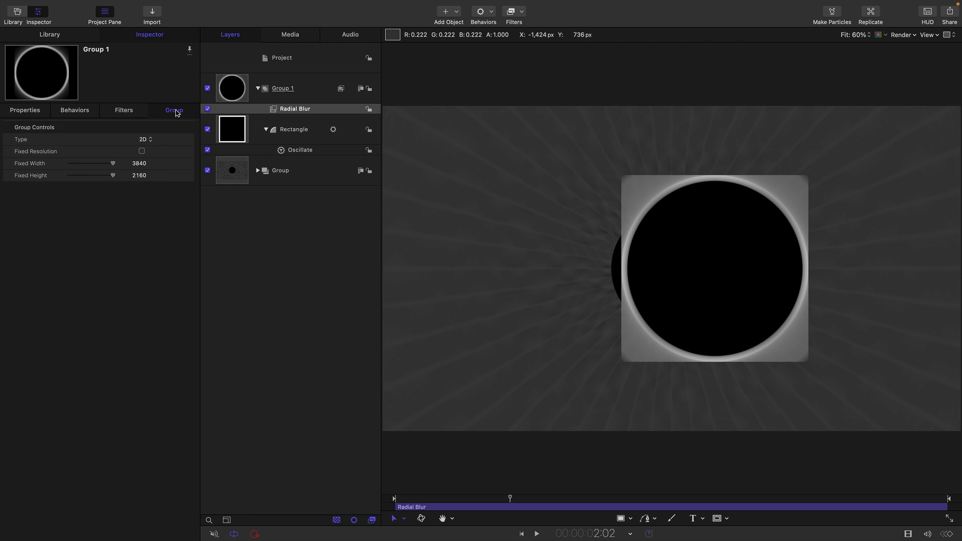
click(143, 152)
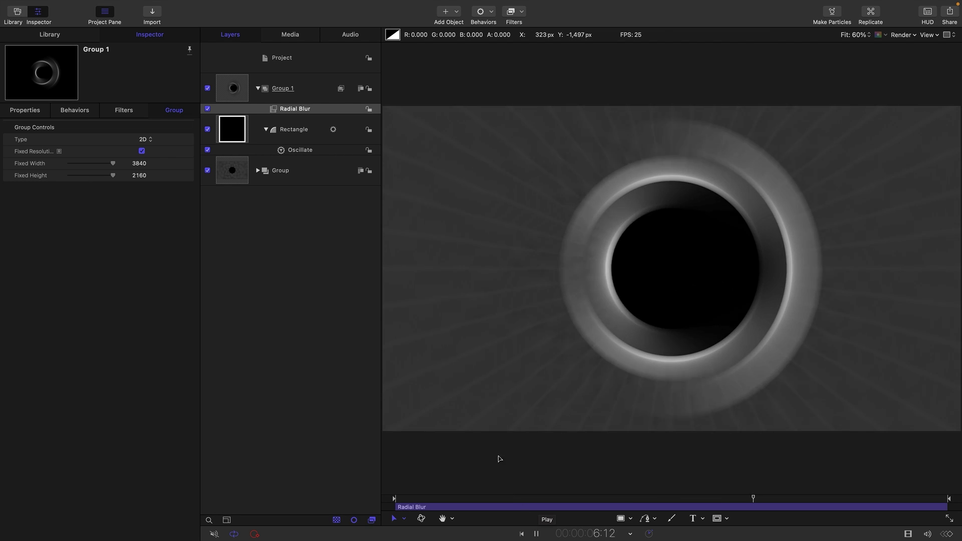
- Duplicate the Rectangle and make the copy's Oscillate drive Position Y
click(238, 127)
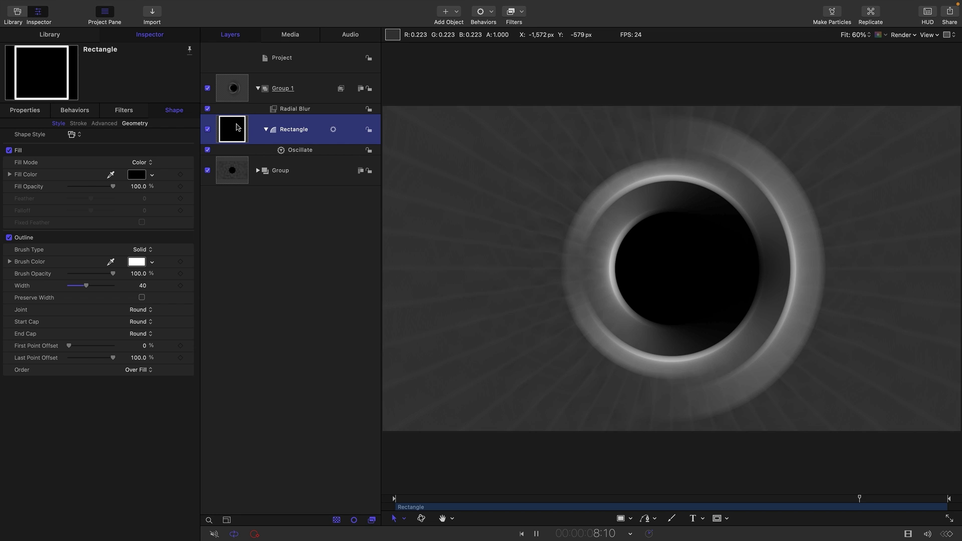
key(space)
right_click(238, 127)
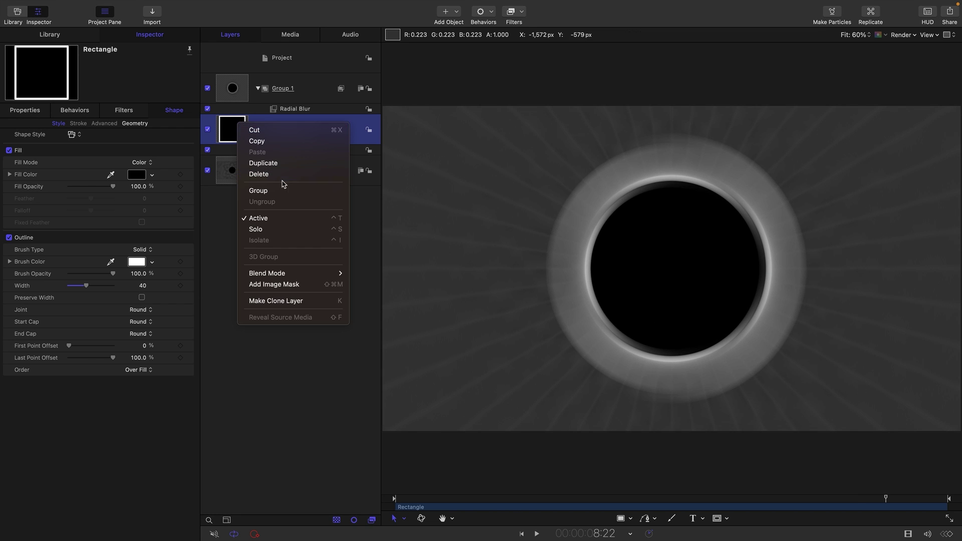
click(278, 162)
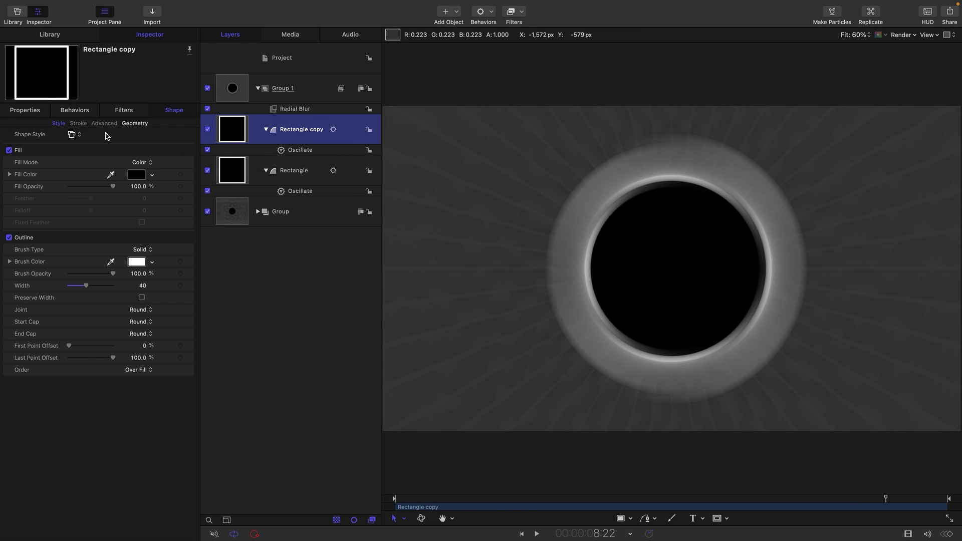
click(76, 109)
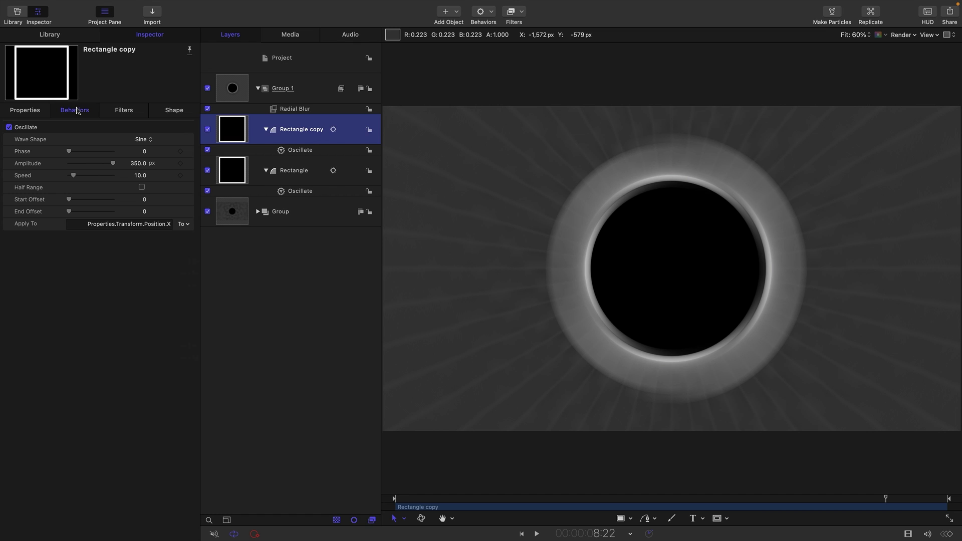
click(185, 224)
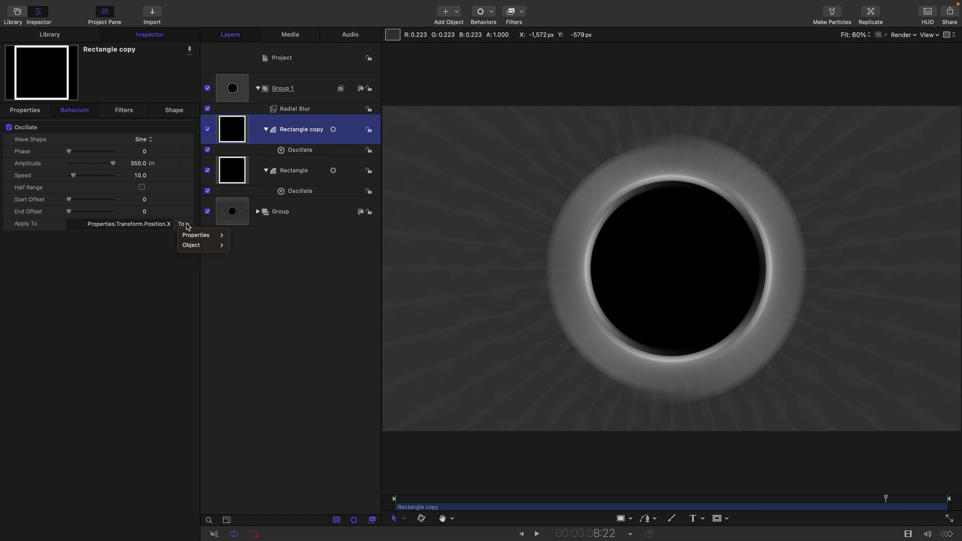
mouse_move(191, 239)
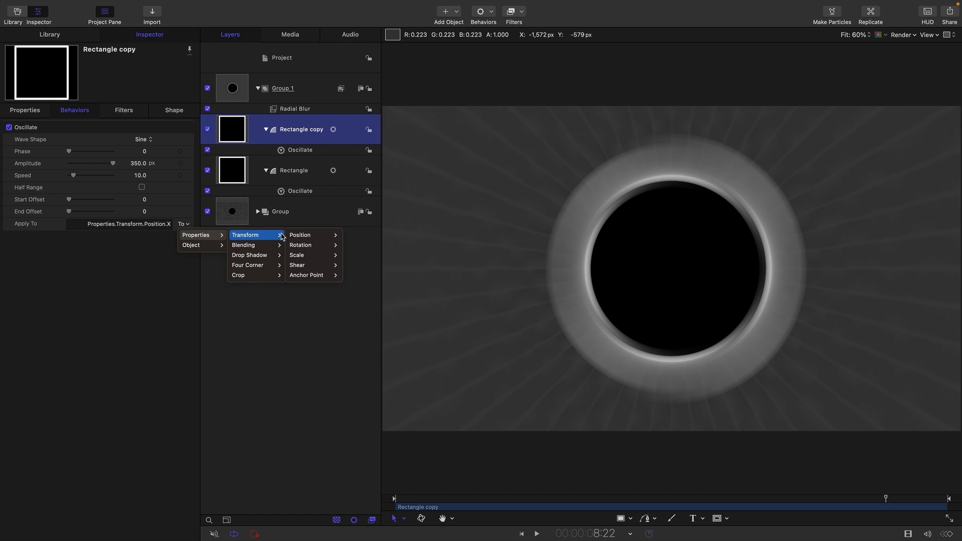
mouse_move(273, 235)
mouse_move(310, 237)
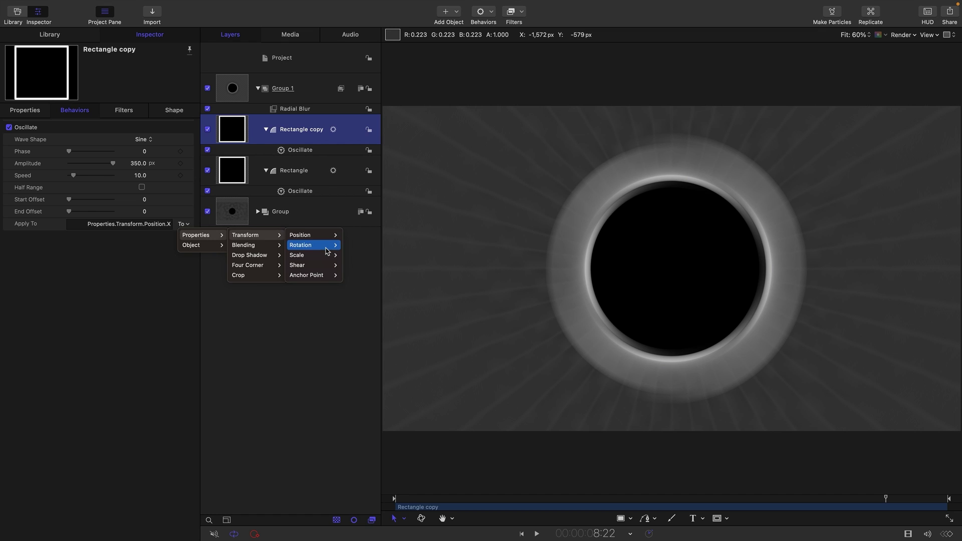
click(355, 286)
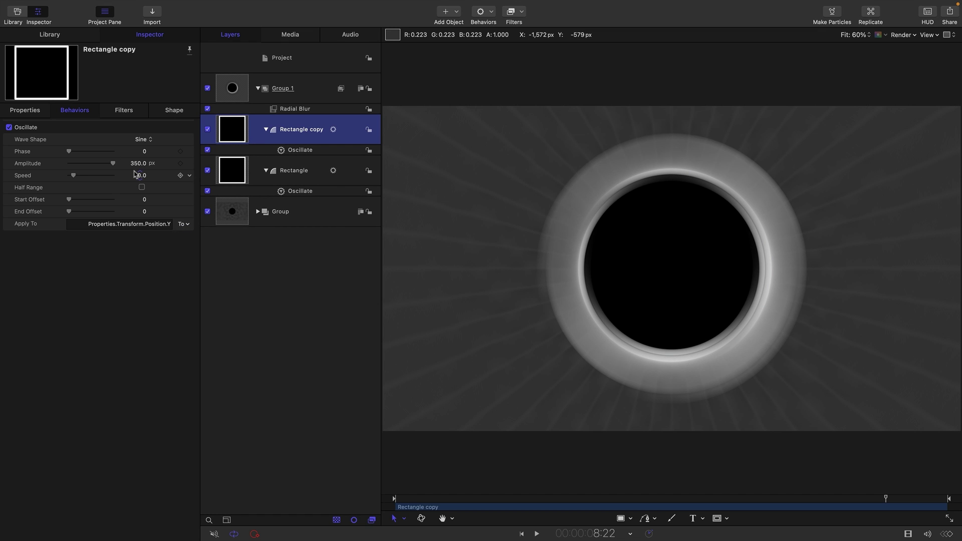
- Set the copy's oscillation phase to 2.0 and speed to 15.0, then preview it
click(145, 155)
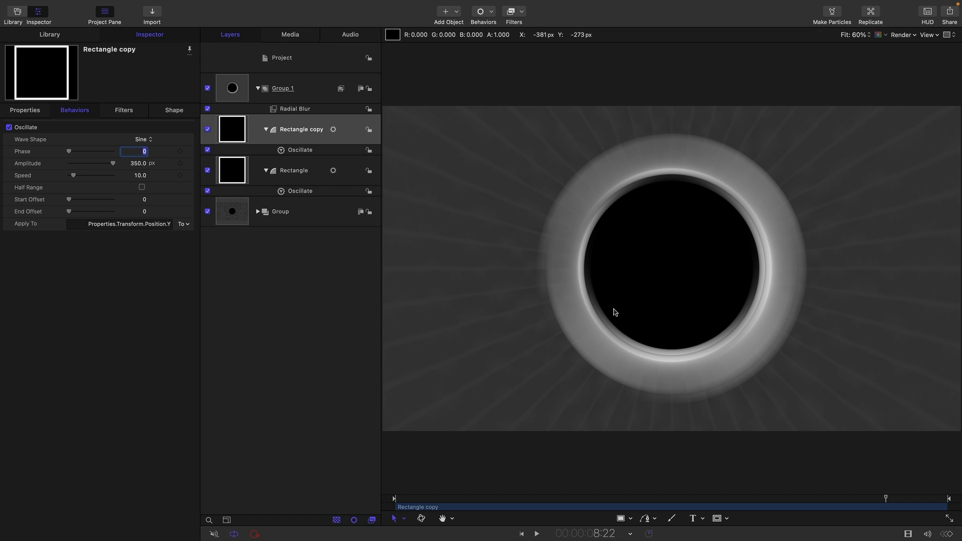
key(Return)
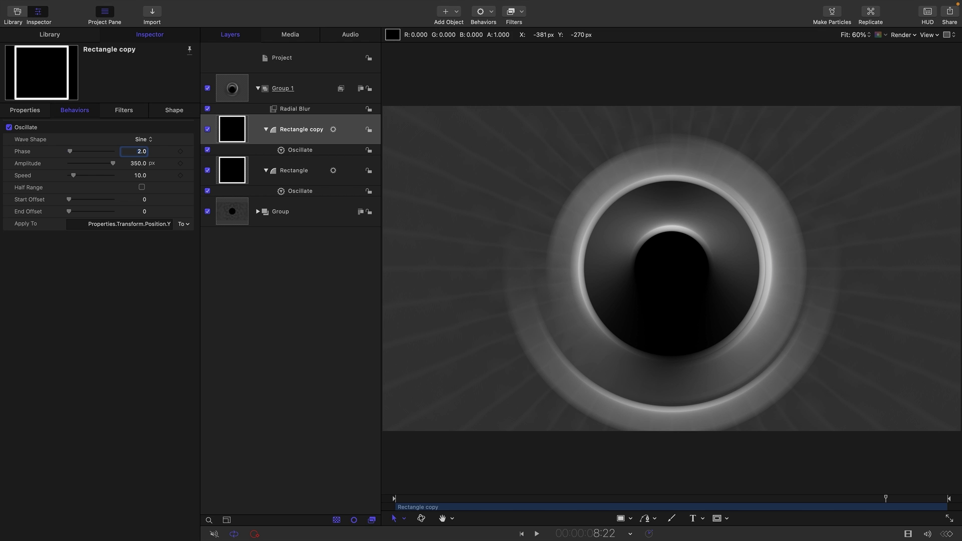
click(143, 176)
text(15)
key(Return)
key(space)
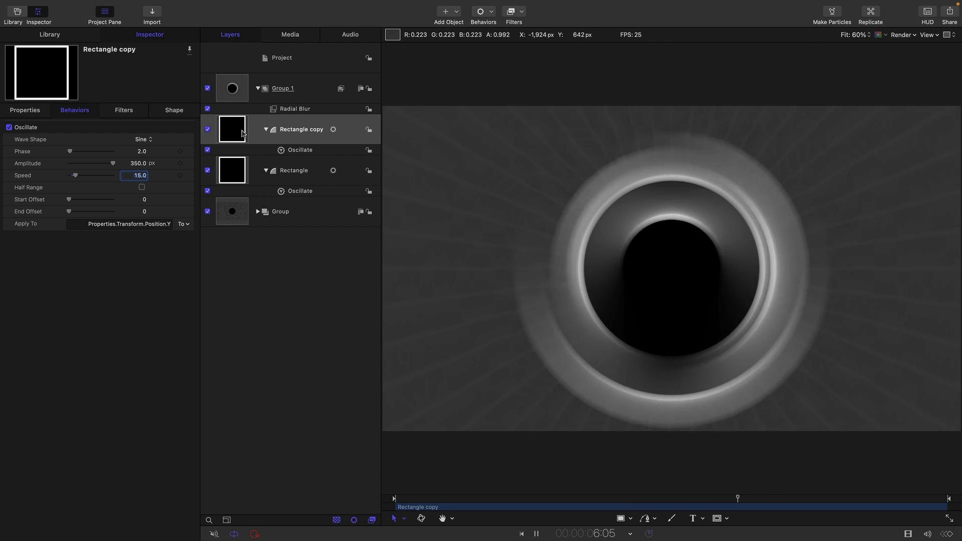
key(space)
- Set the Rectangle copy's blend mode to Linear Dodge
key(F1)
click(140, 264)
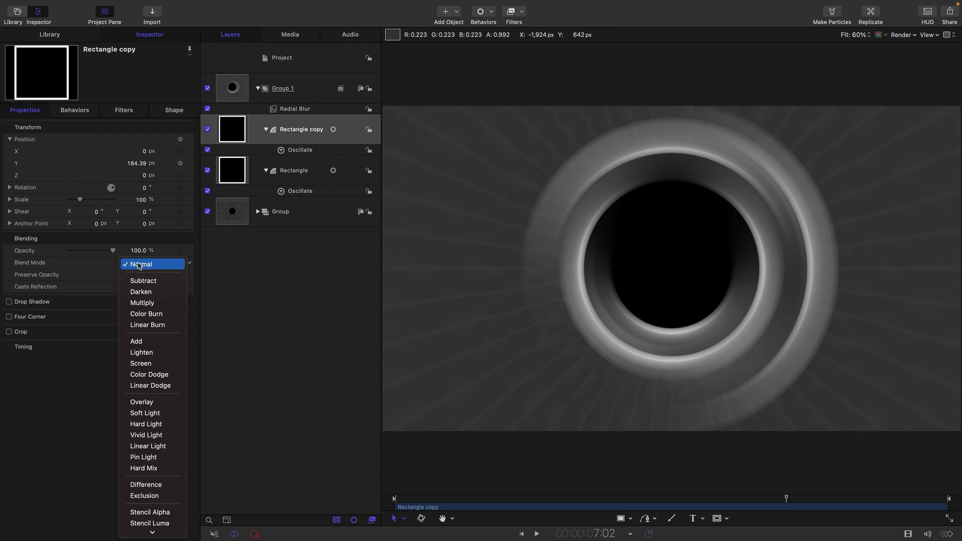
click(150, 386)
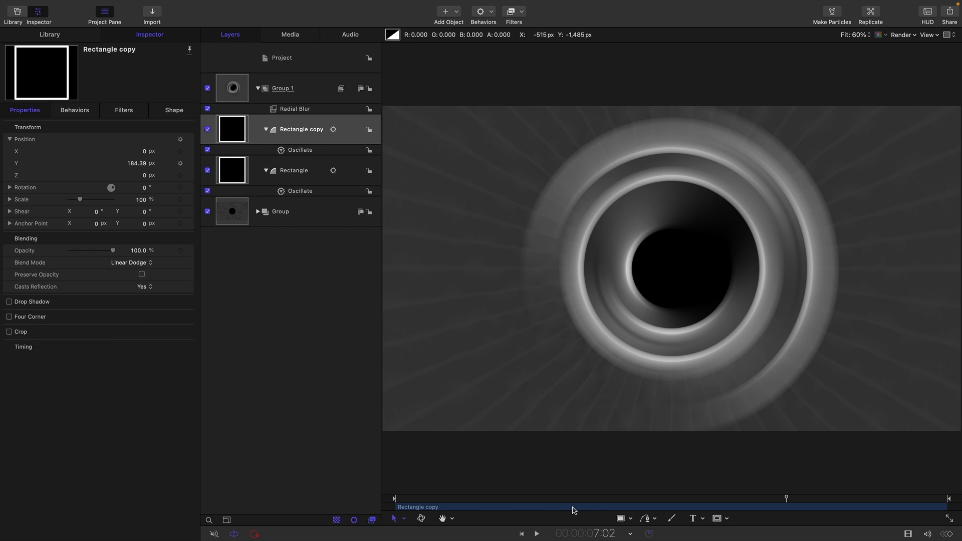
drag(549, 500, 616, 499)
- Duplicate Rectangle copy and make the new copy's Oscillate drive Position Z
click(232, 130)
right_click(233, 129)
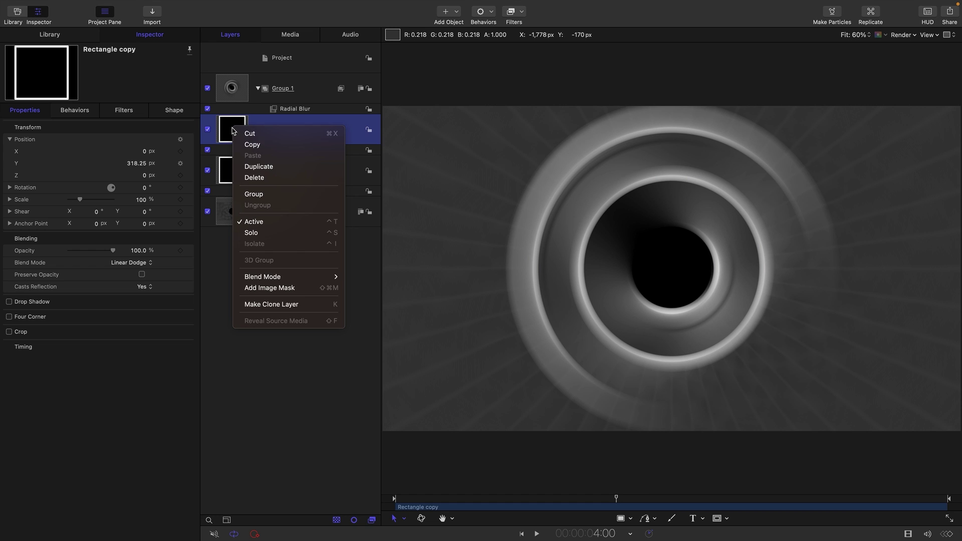
click(253, 168)
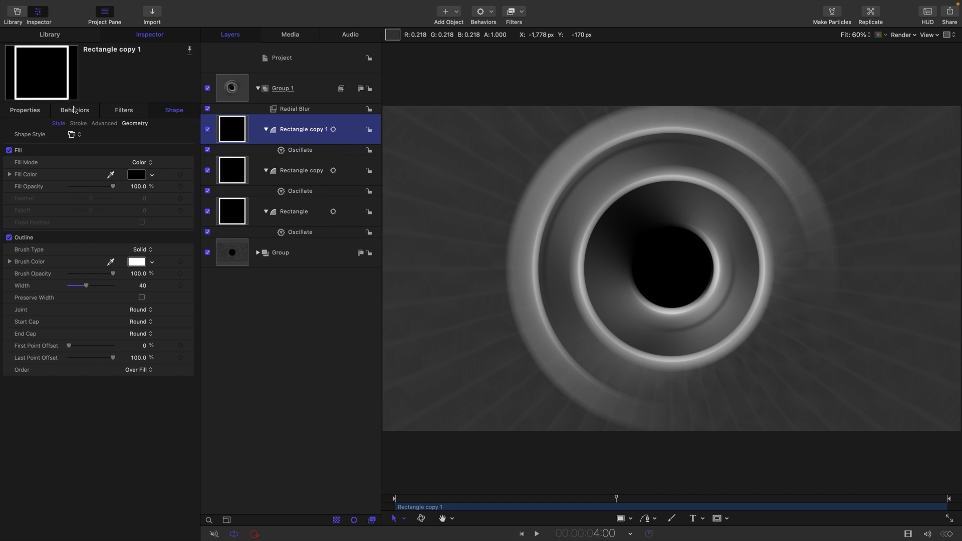
click(74, 109)
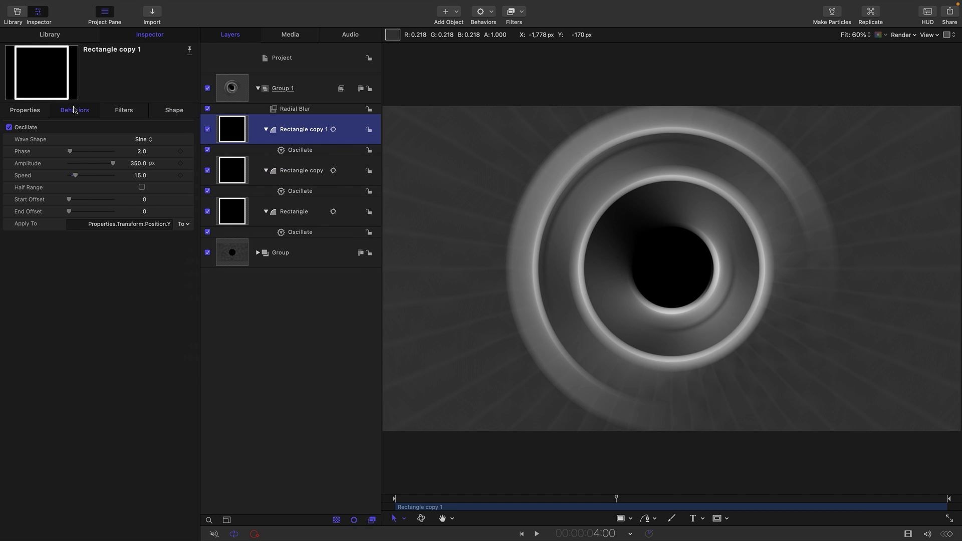
click(189, 225)
mouse_move(197, 239)
mouse_move(245, 235)
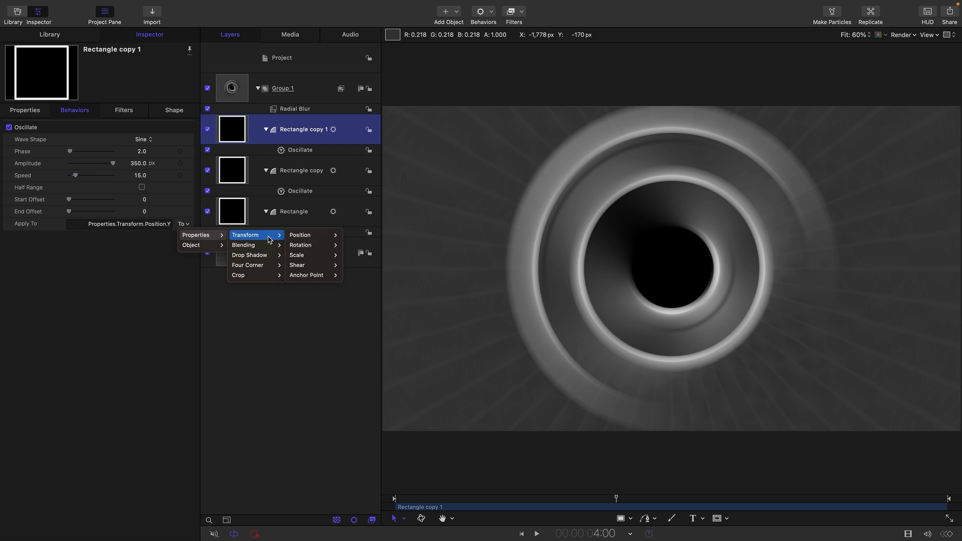
mouse_move(301, 235)
click(354, 295)
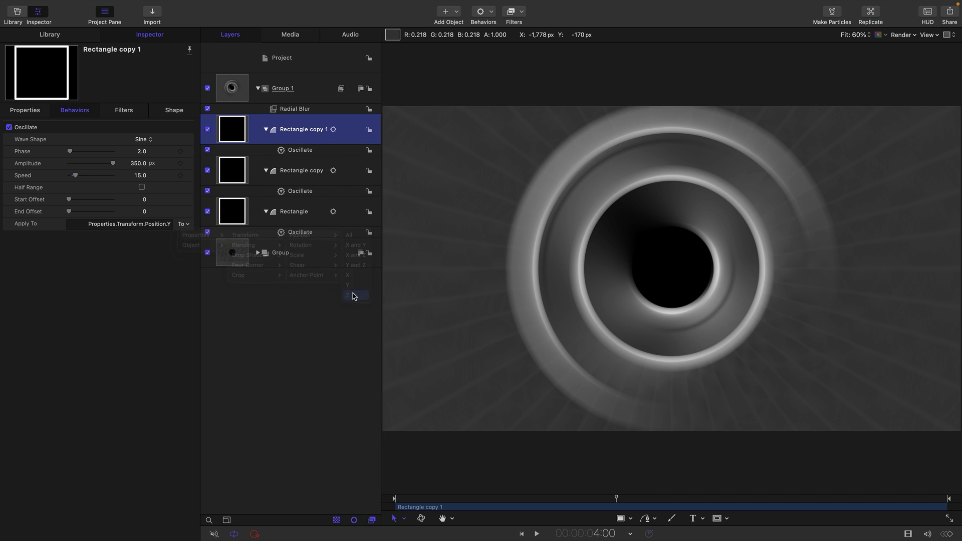
- Set the Z oscillation amplitude to 450.0 and speed to 20.0
click(139, 165)
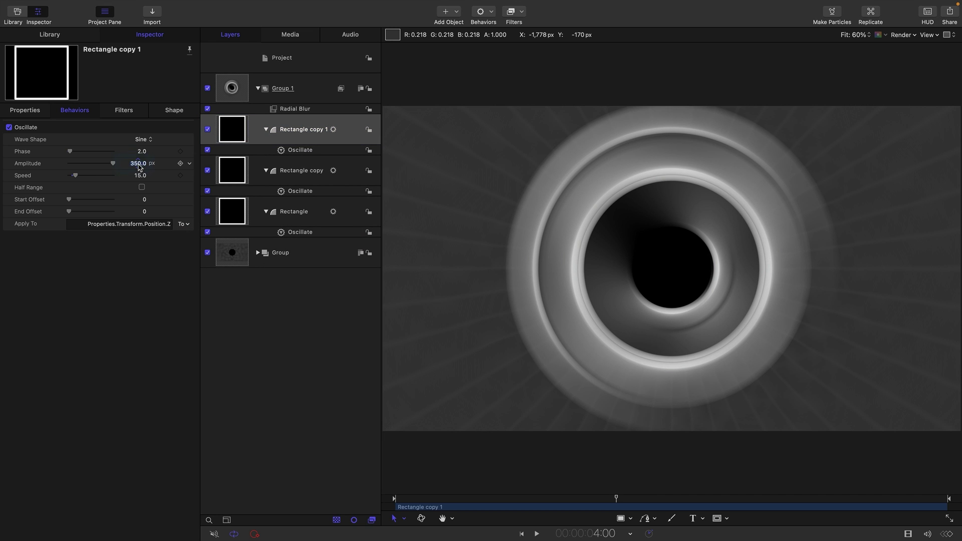
text(45)
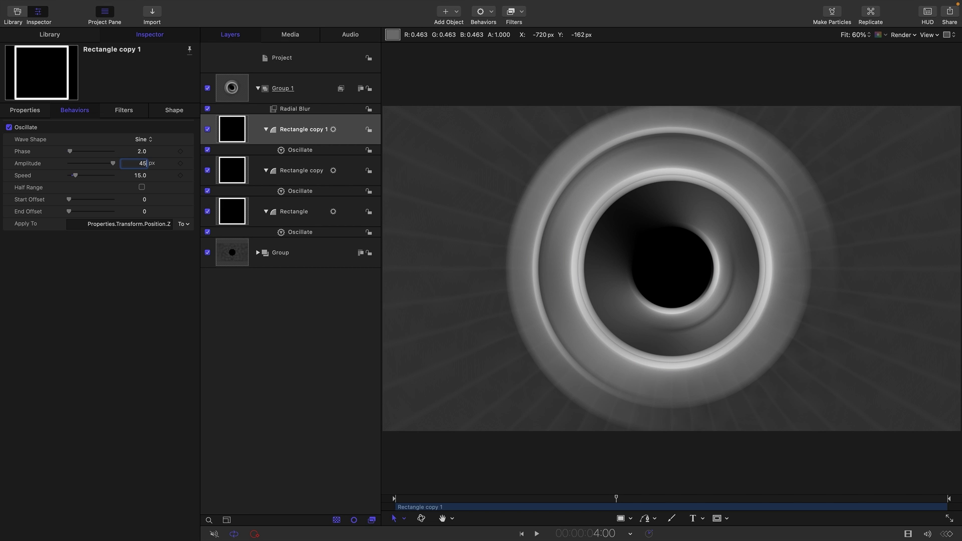
text(0)
key(Return)
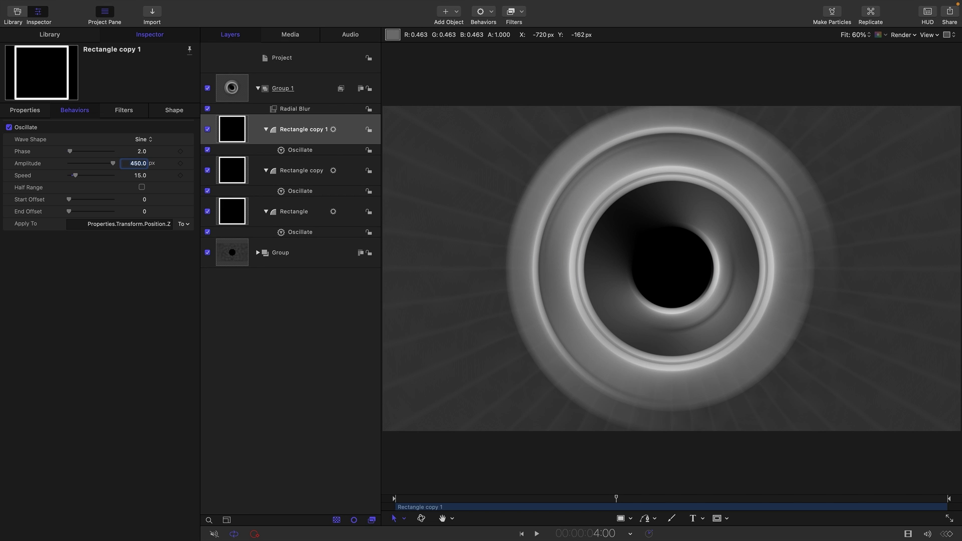
click(135, 175)
text(2)
key(Return)
key(space)
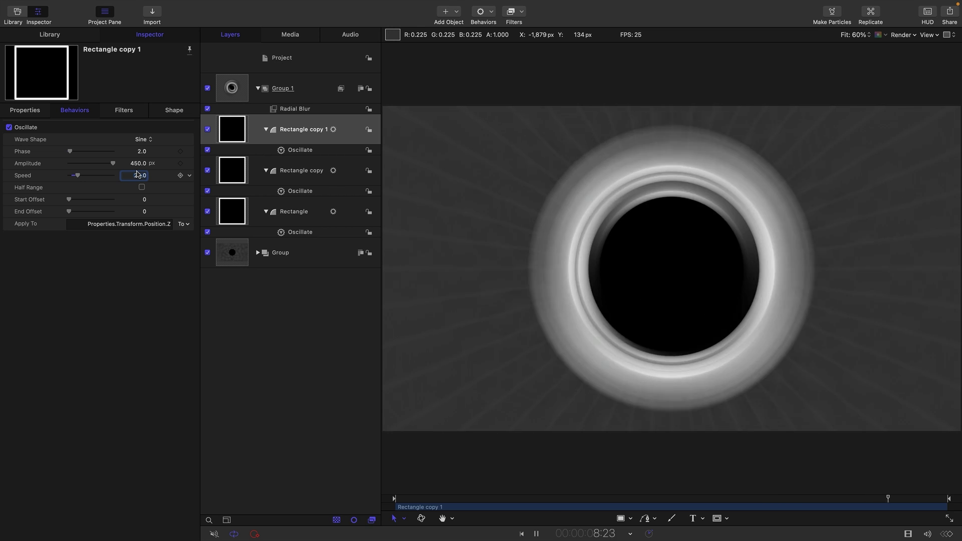
text(20)
key(Return)
key(space)
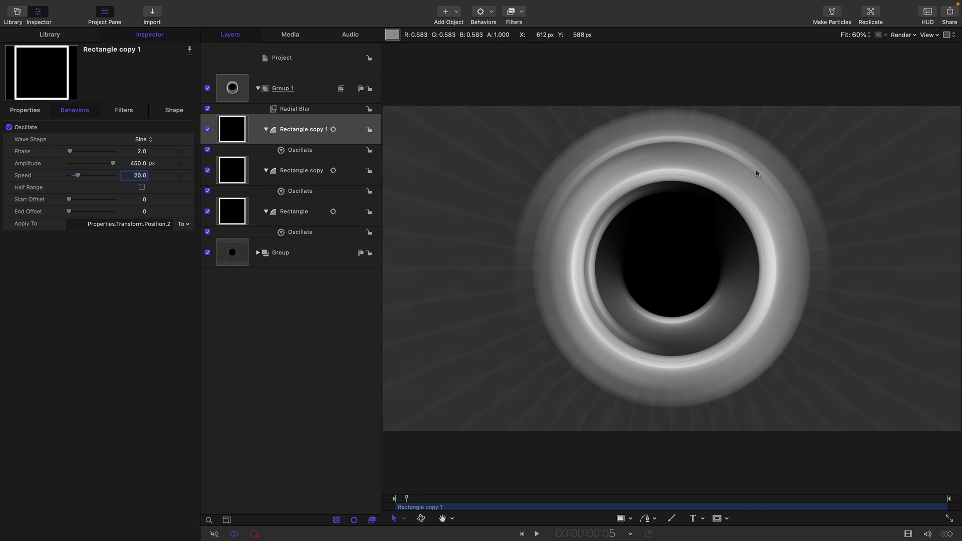
- Add a Crystallize filter to Group 1, ordered below Radial Blur, and toggle it to compare
key(Escape)
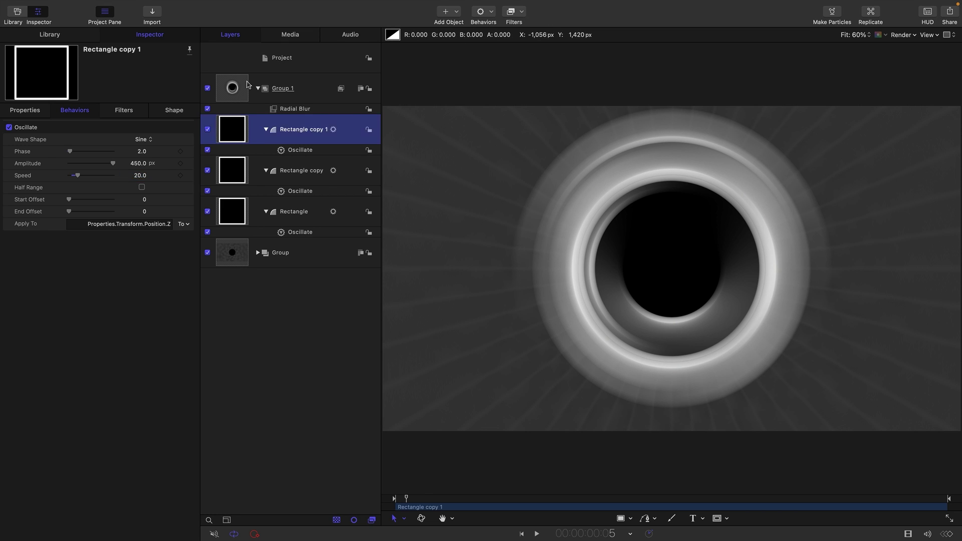
key(Up)
key(Up)
click(523, 12)
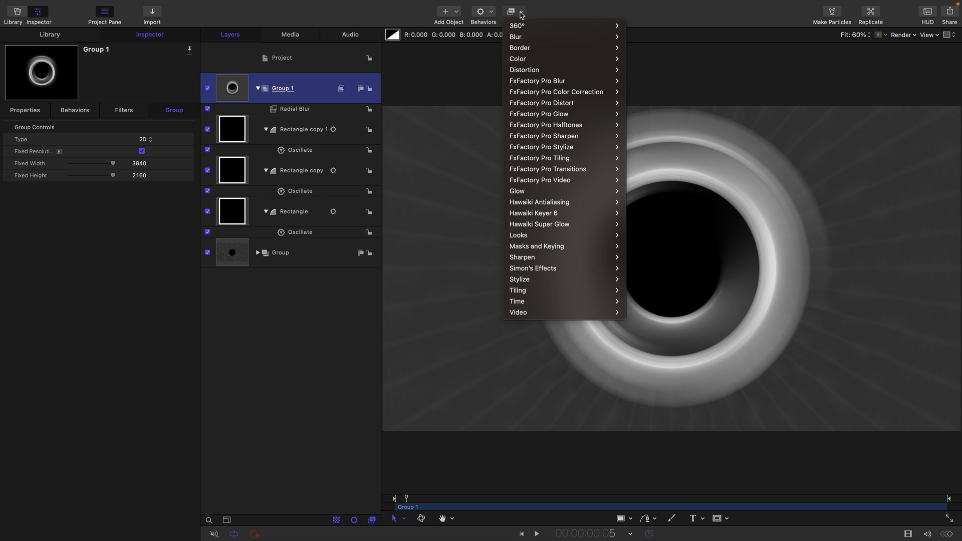
mouse_move(524, 283)
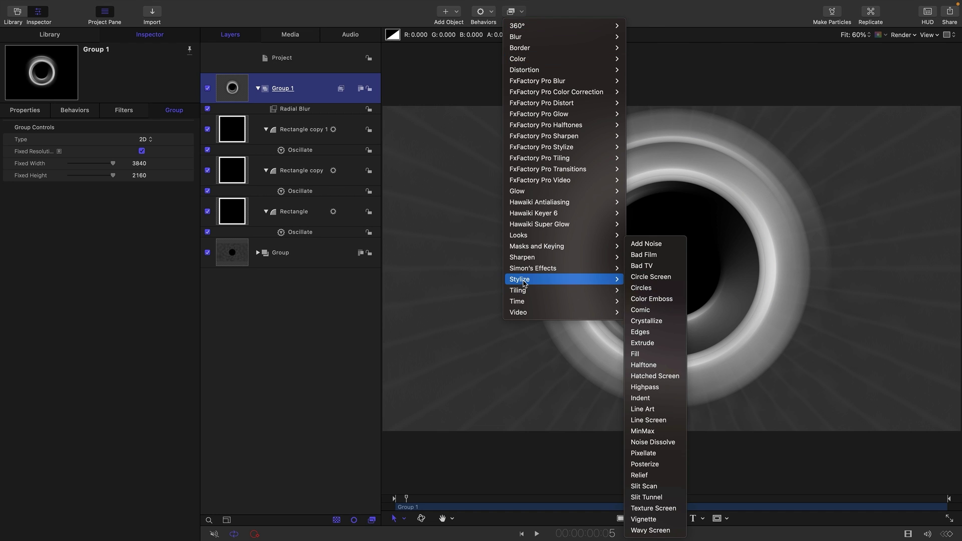
click(661, 325)
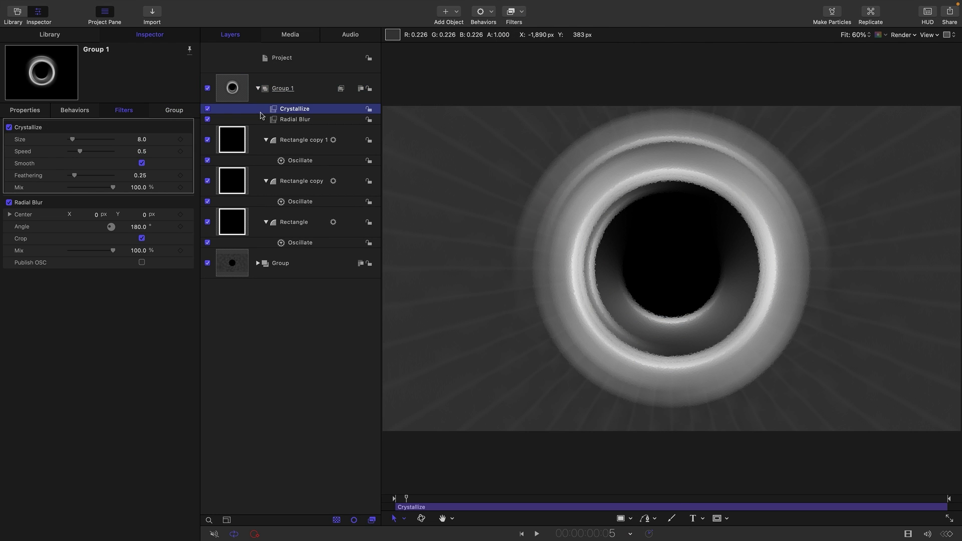
key(super+bracketleft)
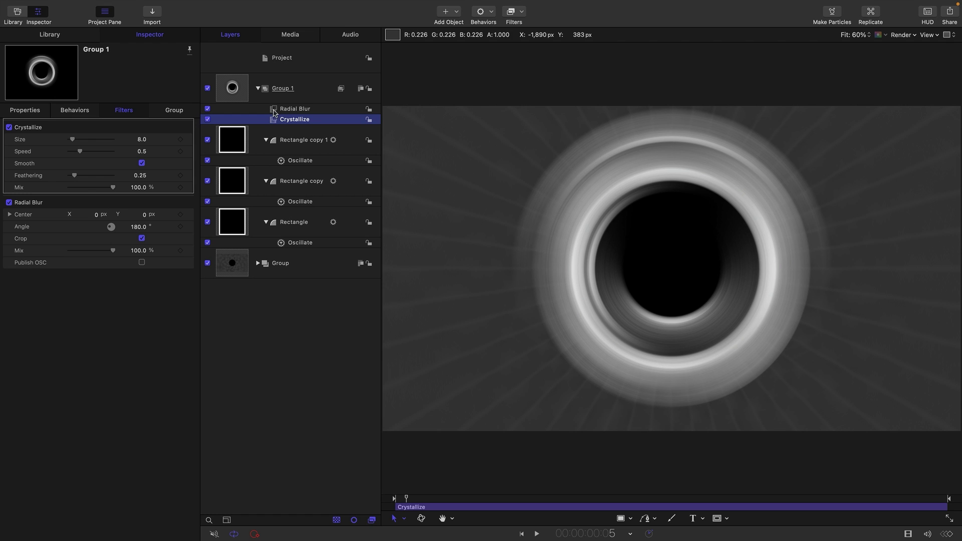
click(206, 120)
click(206, 120)
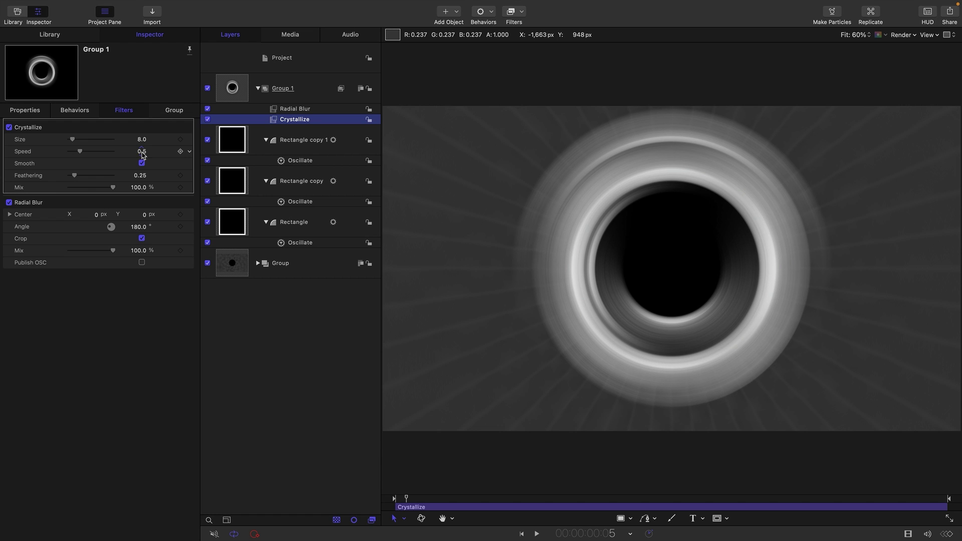
- Set Crystallize Size to 12.0 and Speed to 0, then preview playback
click(142, 140)
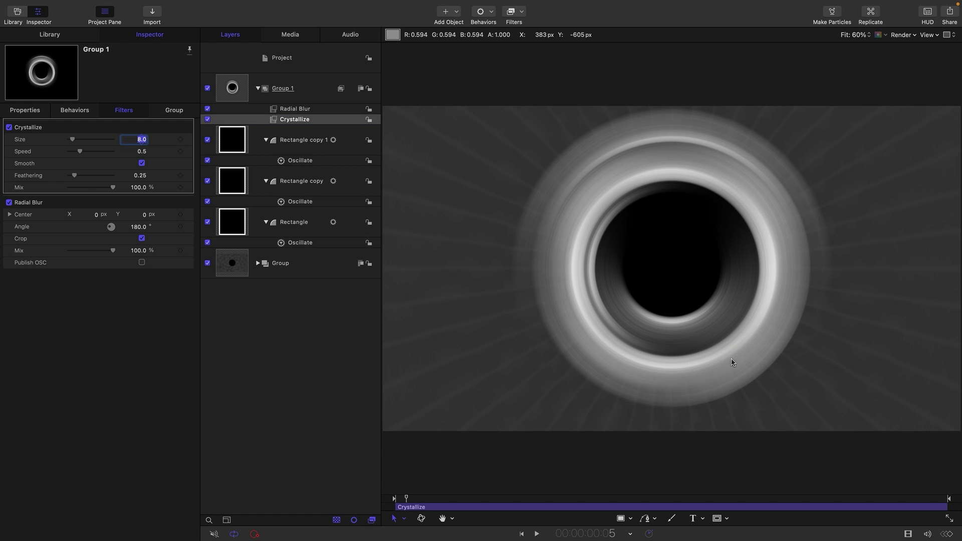
key(Return)
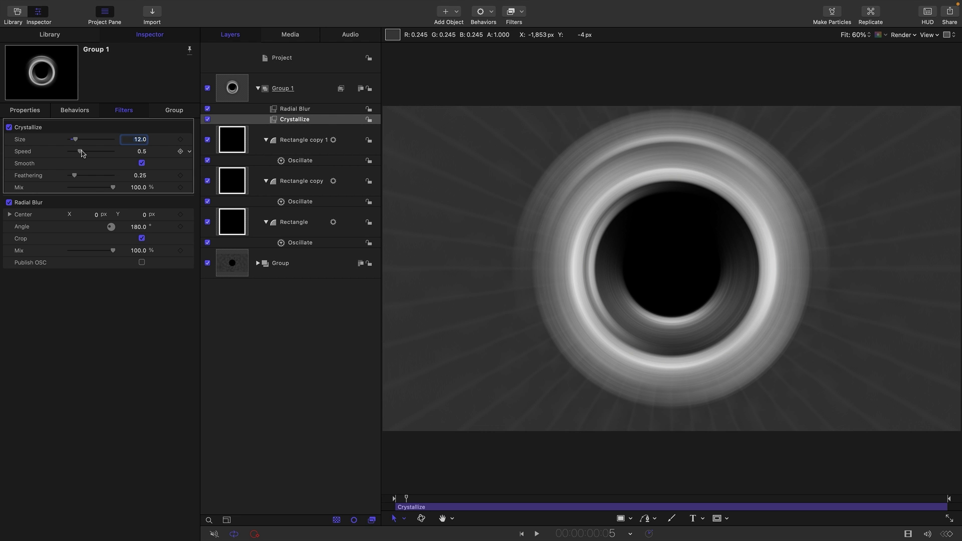
drag(81, 153, 44, 149)
click(537, 535)
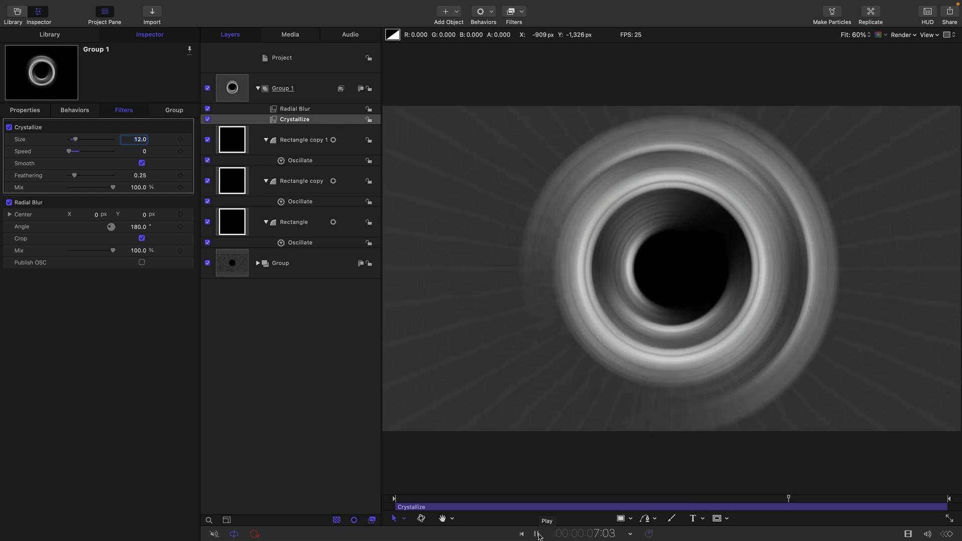
- Stop playback, collapse Group 1 and make a clone layer of it
click(537, 534)
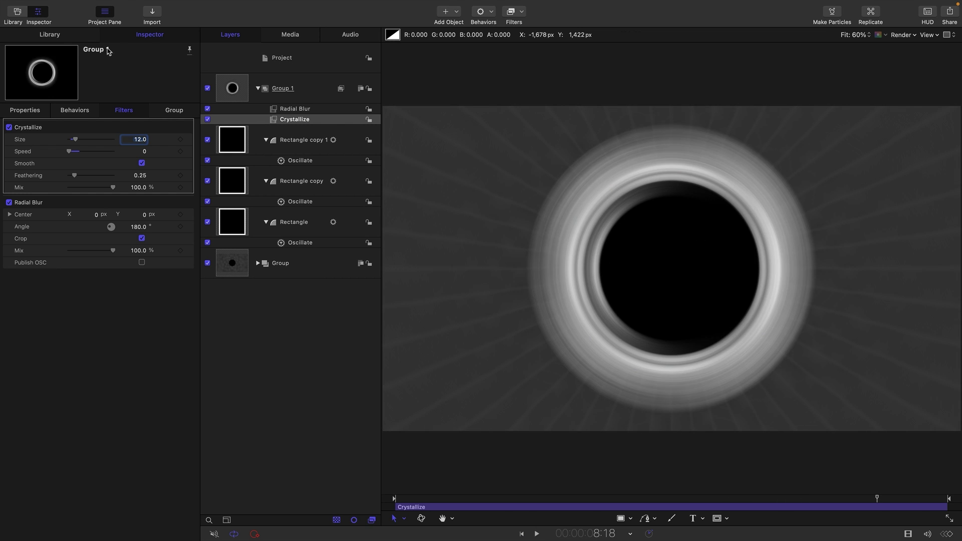
click(257, 89)
click(233, 89)
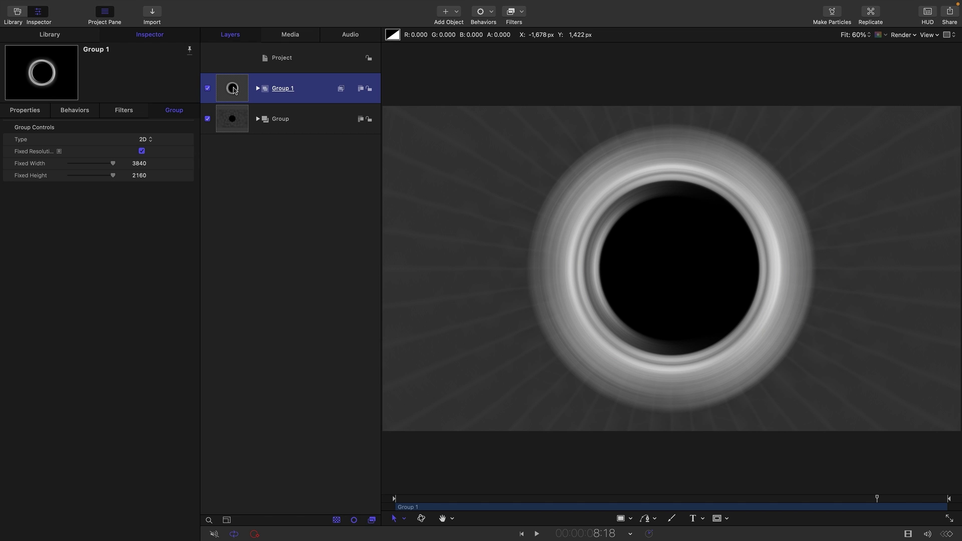
right_click(234, 90)
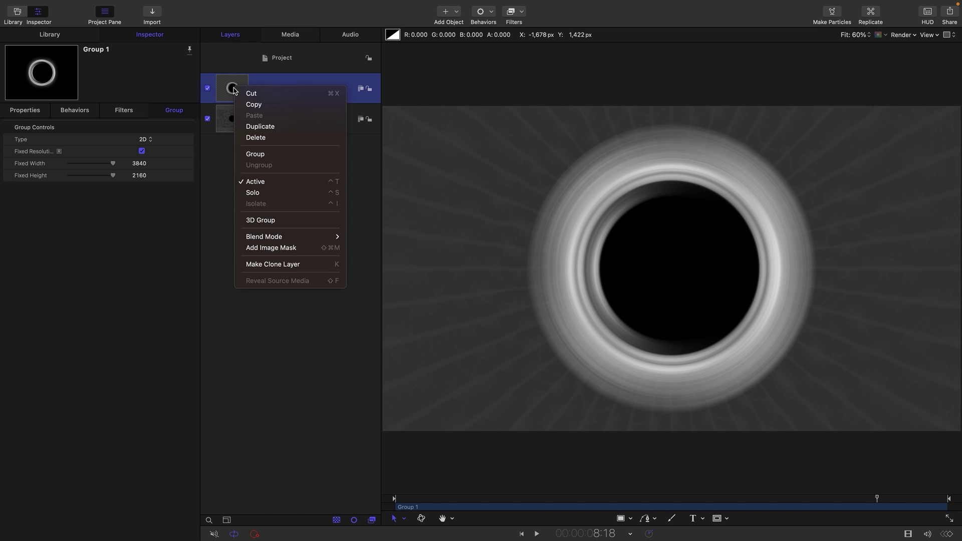
click(296, 263)
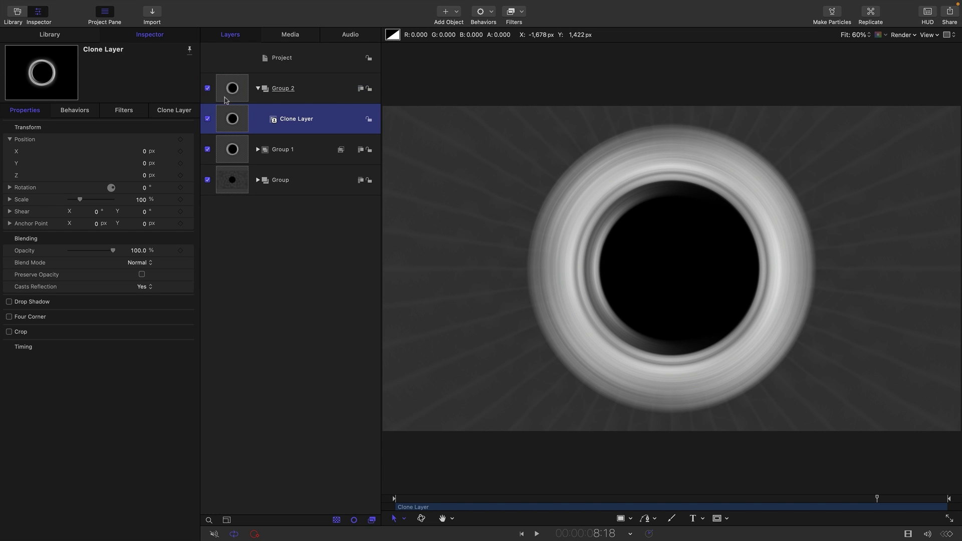
- Set the new Group 2's blend mode to Add
click(233, 88)
click(135, 265)
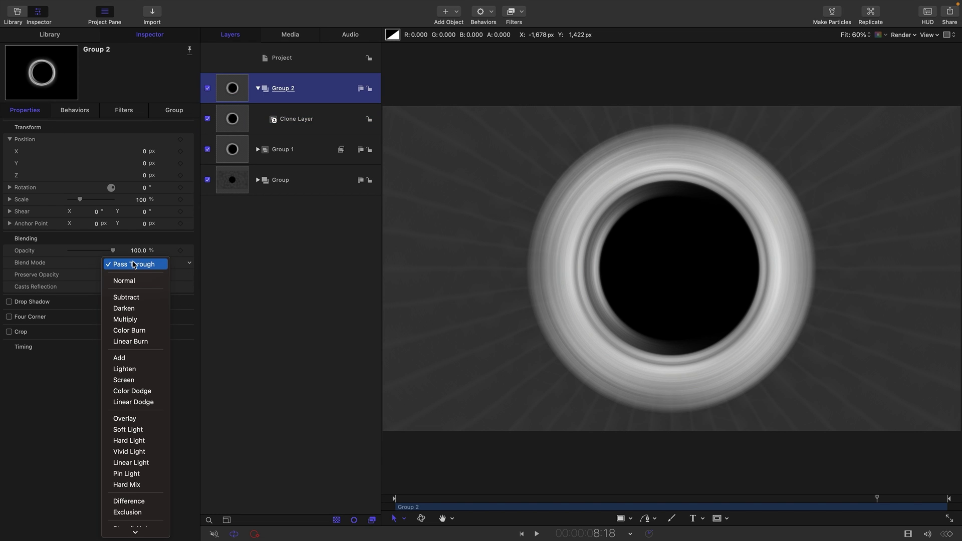
click(145, 358)
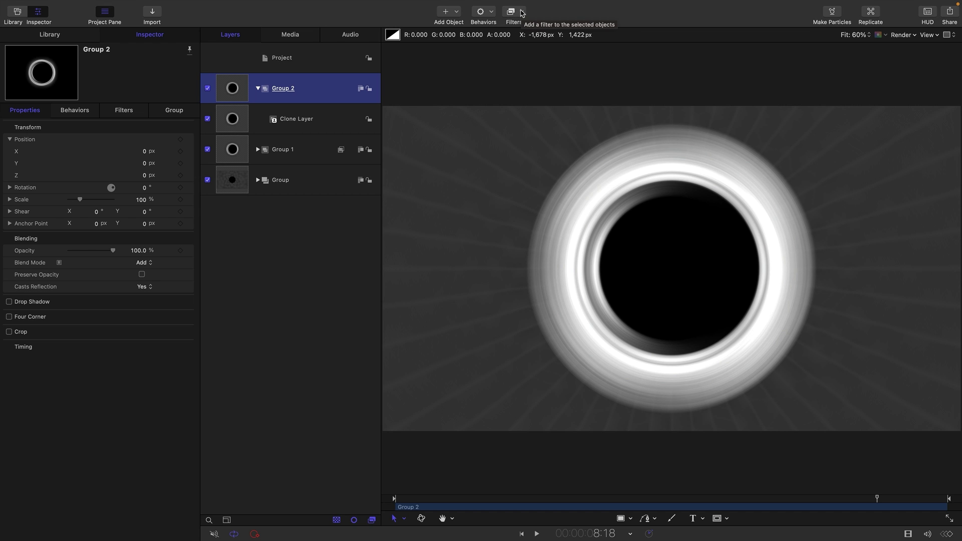
- Add a Threshold filter (0.5, Smoothness 0.15) to Group 2, compare it on/off, and preview playback
click(522, 13)
mouse_move(522, 58)
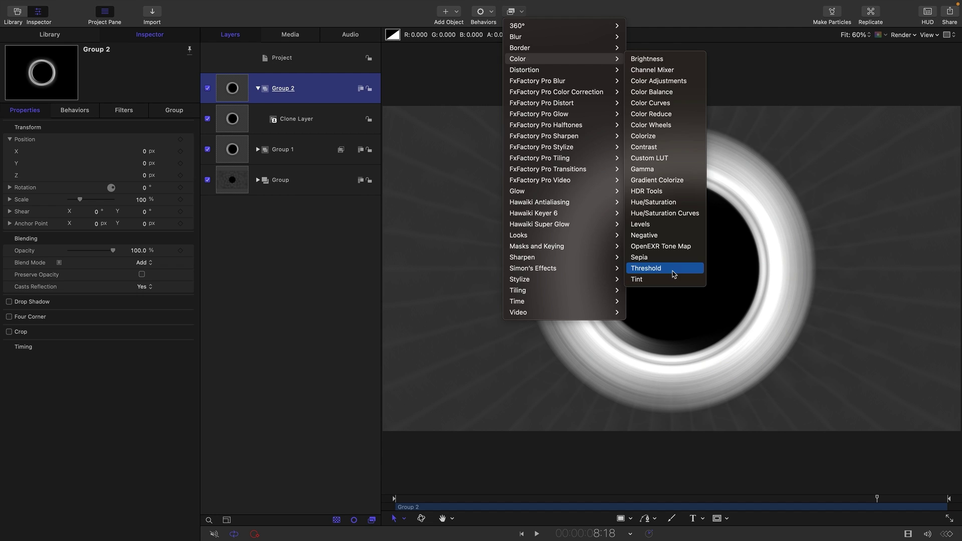
click(646, 268)
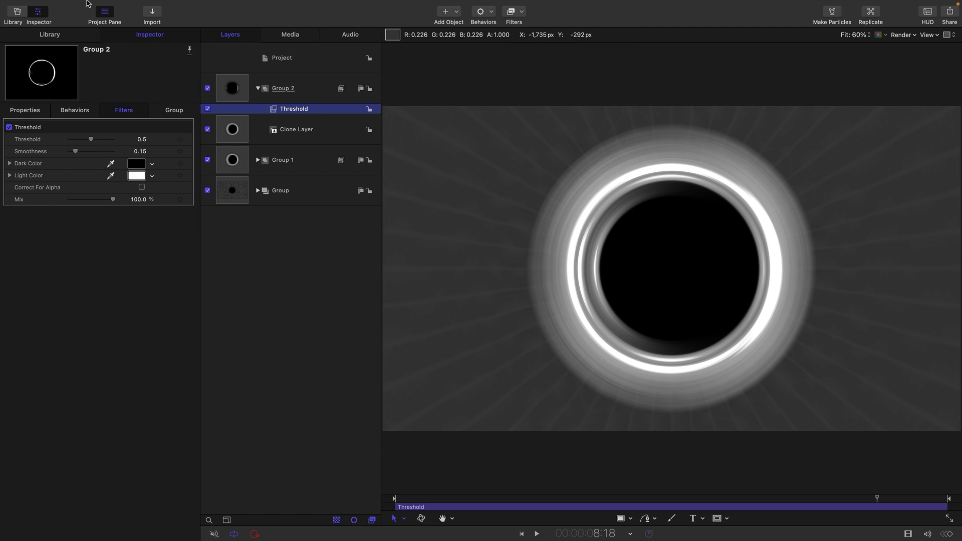
click(207, 108)
click(458, 499)
key(space)
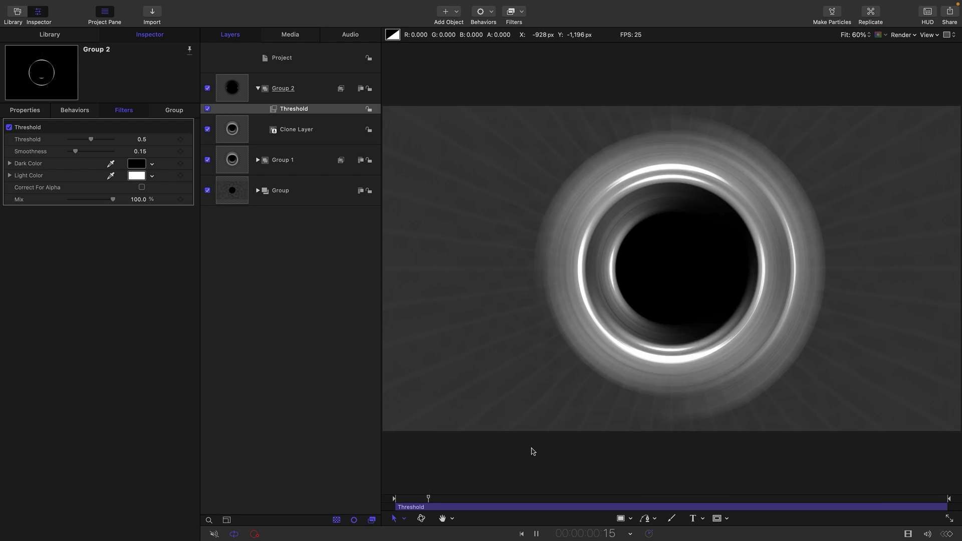
click(519, 334)
key(space)
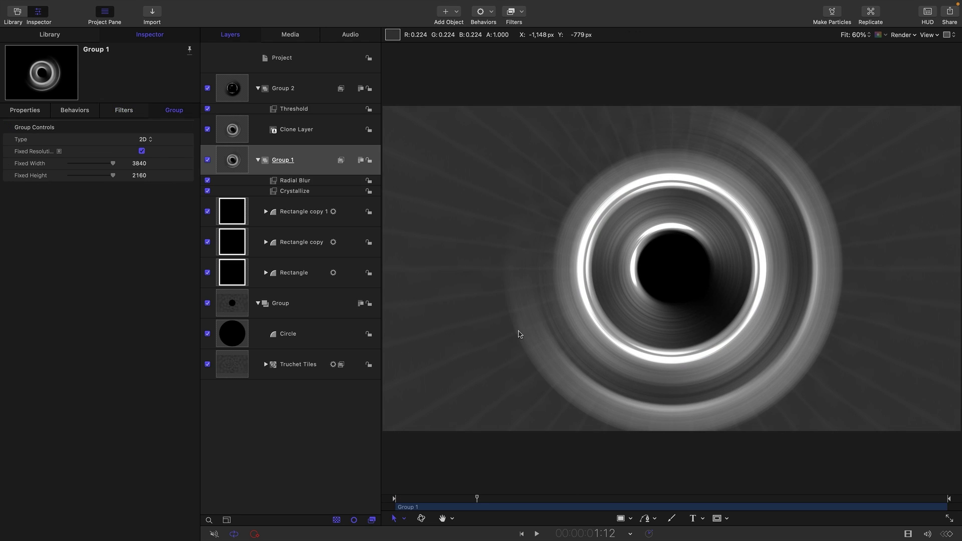
- Create a new Group 3 and move Group 2, Group 1 and Group inside it
click(298, 61)
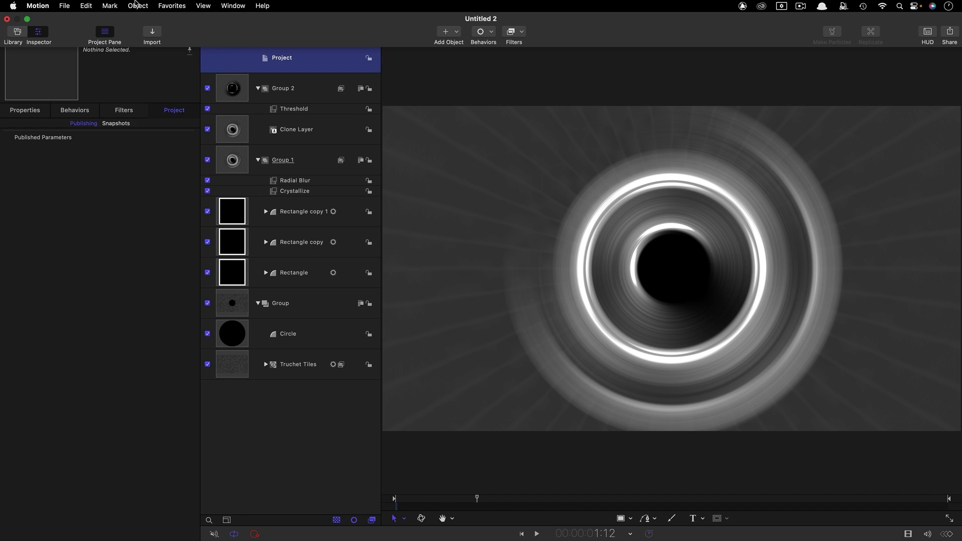
click(137, 6)
click(283, 122)
key(super+shift+n)
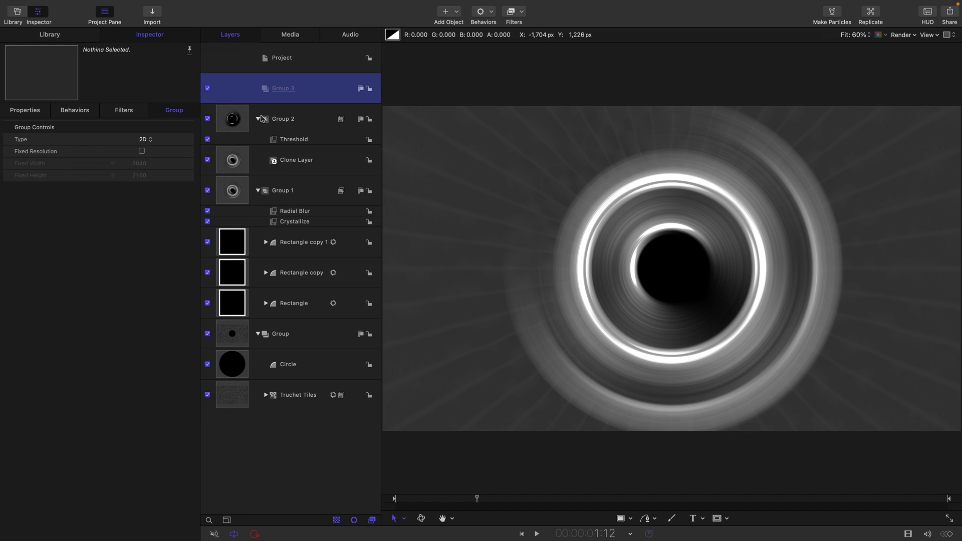
click(258, 119)
click(257, 150)
click(258, 180)
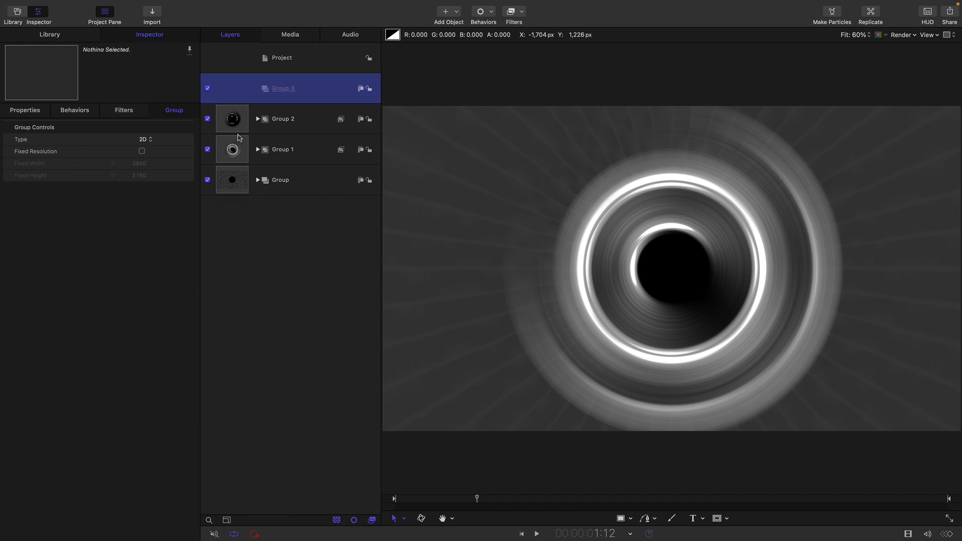
click(283, 119)
shift+click(288, 180)
drag(288, 180, 240, 90)
- Apply a Colorize filter to Group 3 with Remap White To set to sky blue
click(240, 91)
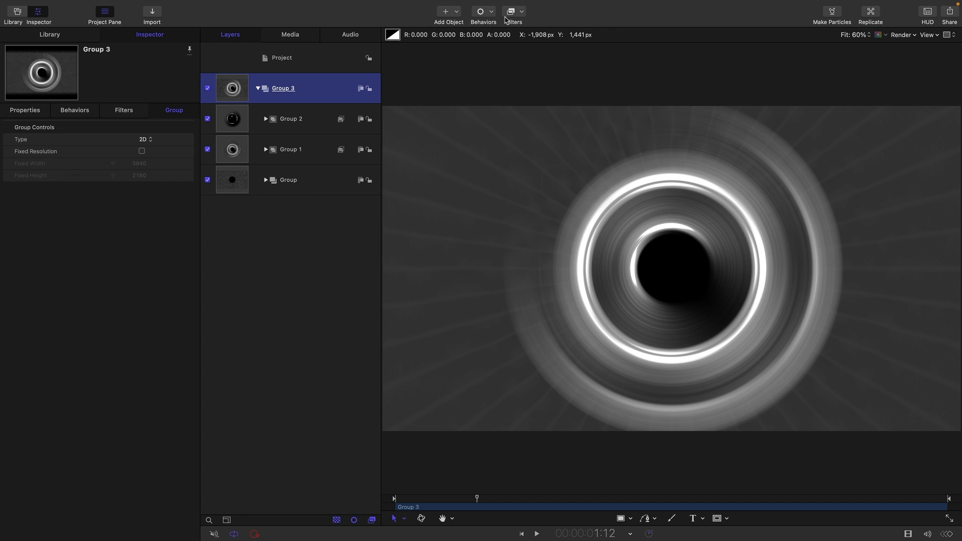
click(523, 14)
mouse_move(527, 62)
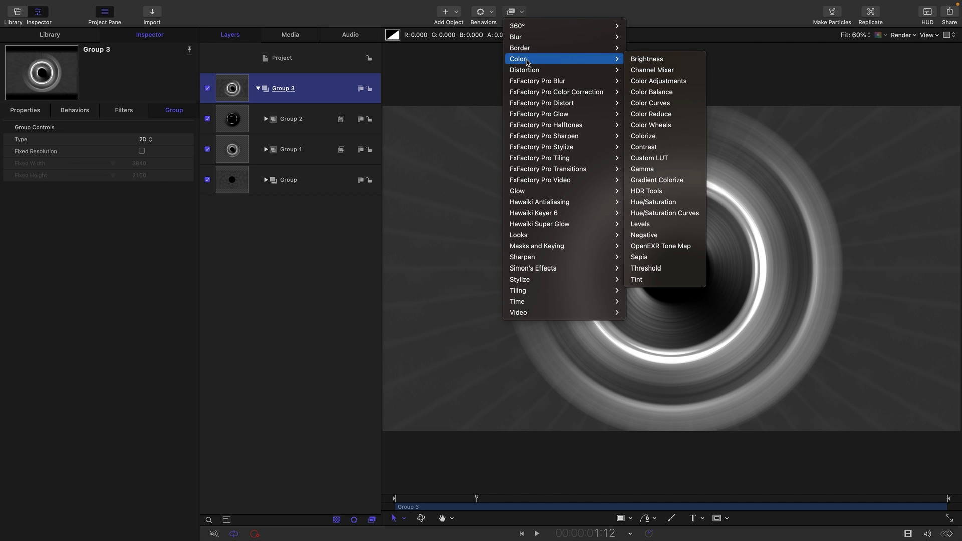
click(673, 137)
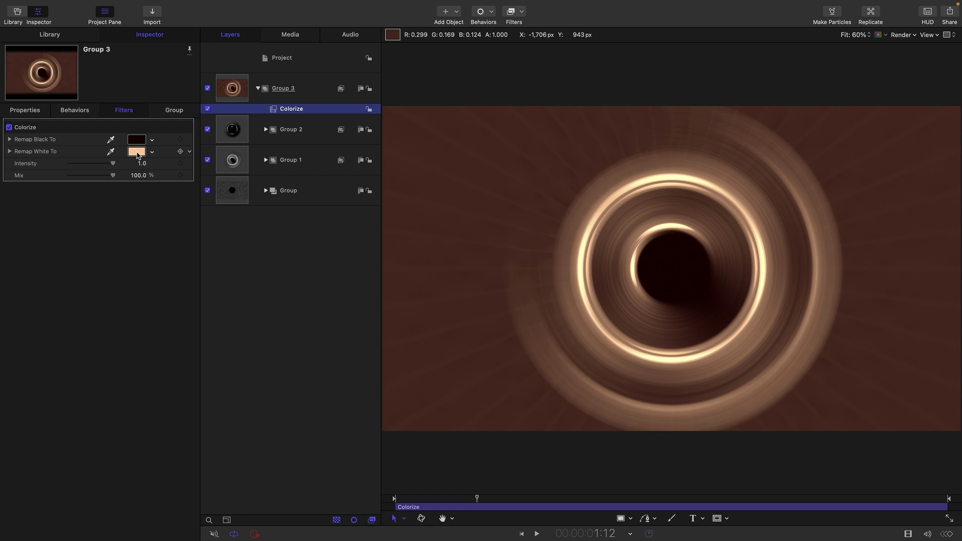
click(137, 152)
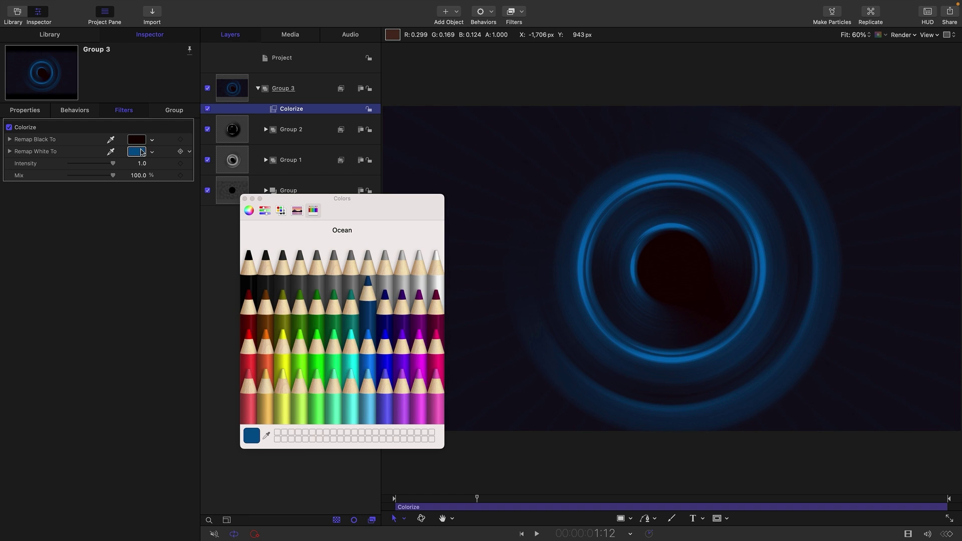
click(373, 401)
key(Escape)
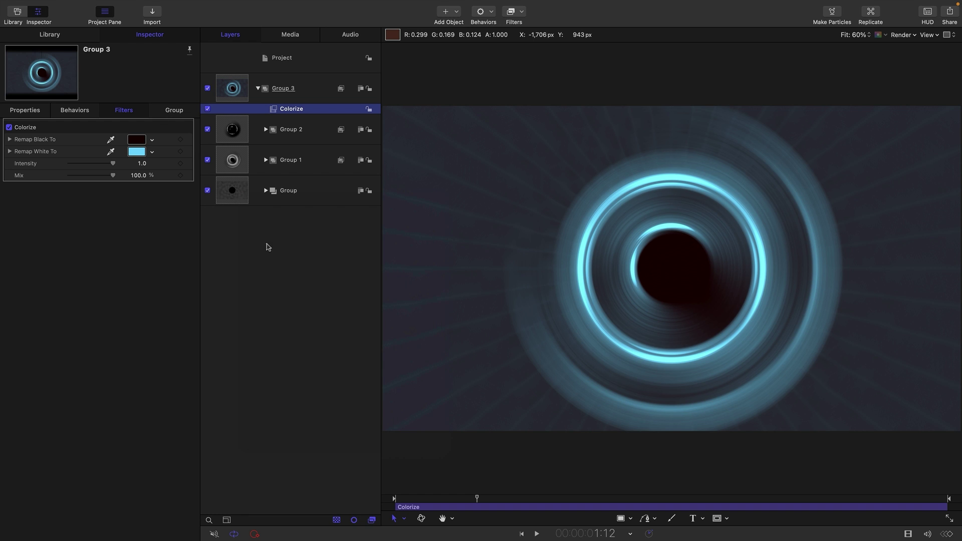
- Change the Truchet Tiles shape to Arcs and set Zoom Blur Amount to 5, then preview
click(266, 191)
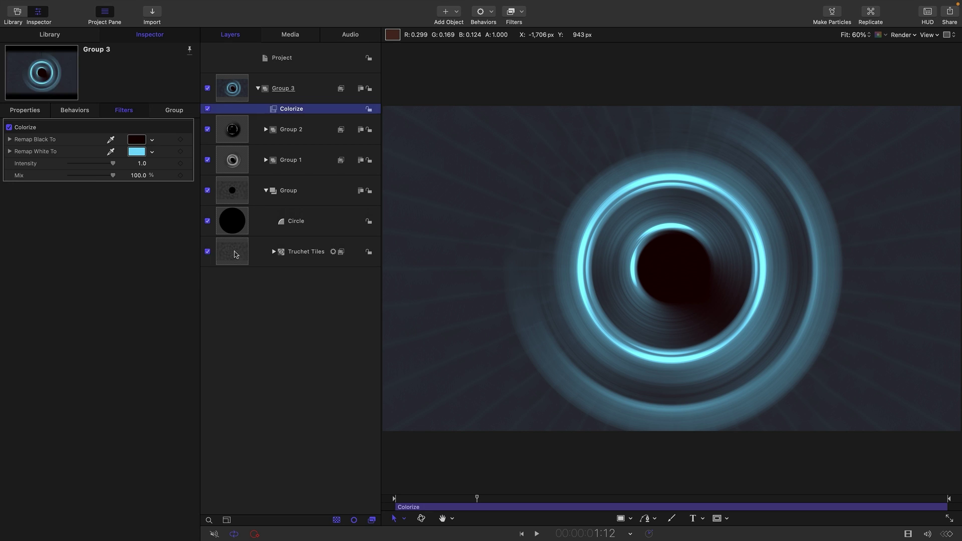
click(236, 255)
click(274, 253)
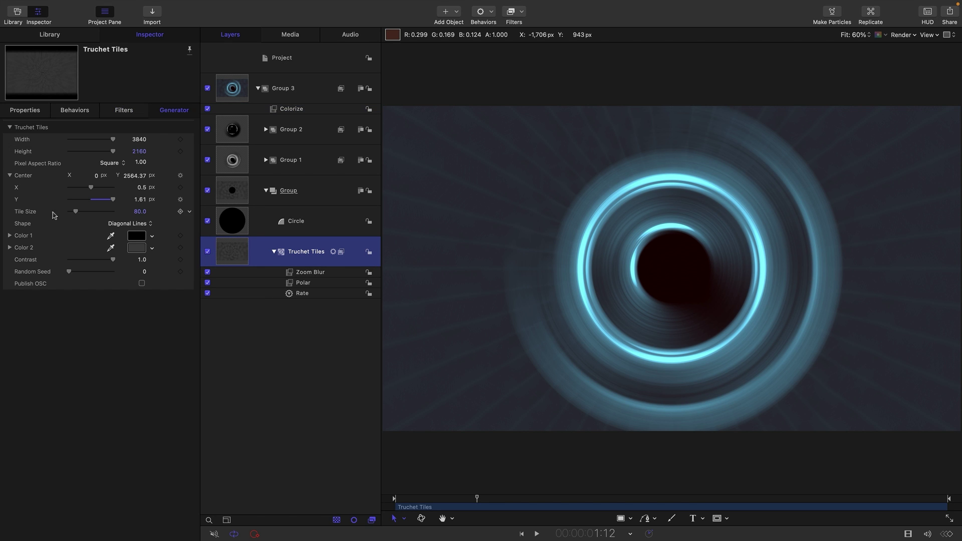
click(136, 226)
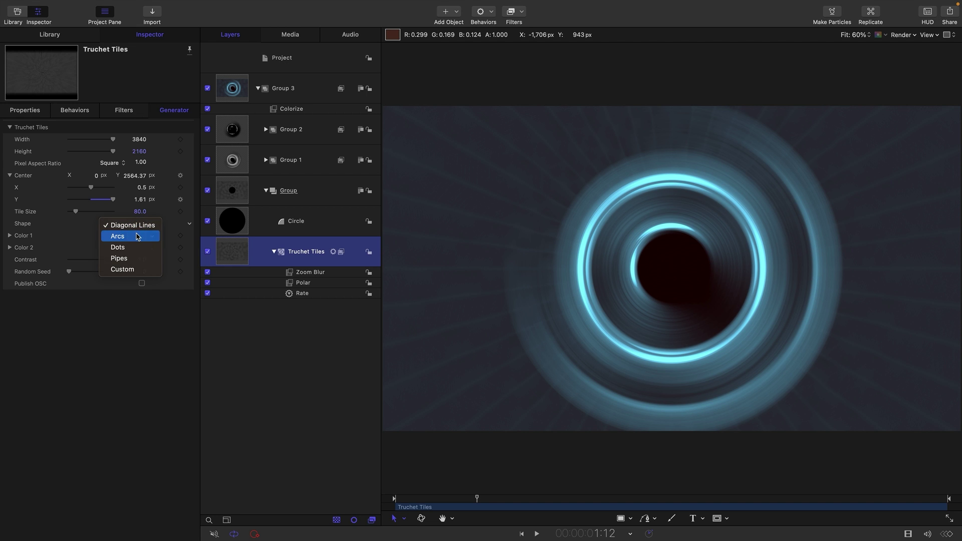
click(138, 236)
click(303, 276)
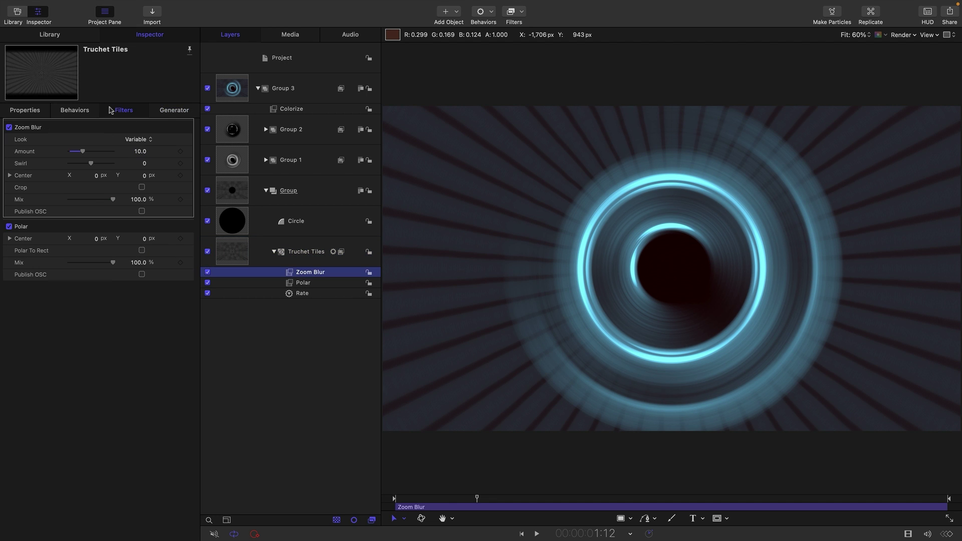
click(141, 151)
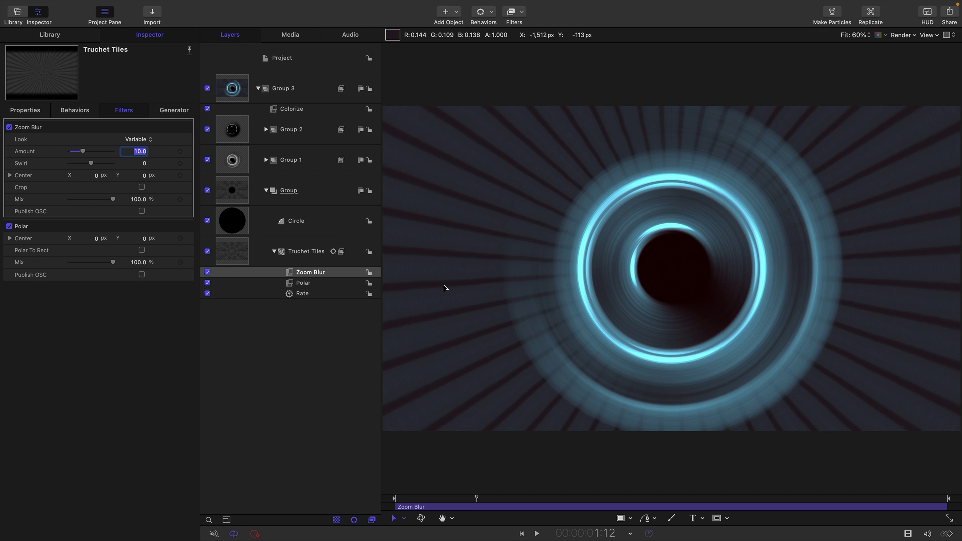
text(5)
key(Return)
key(space)
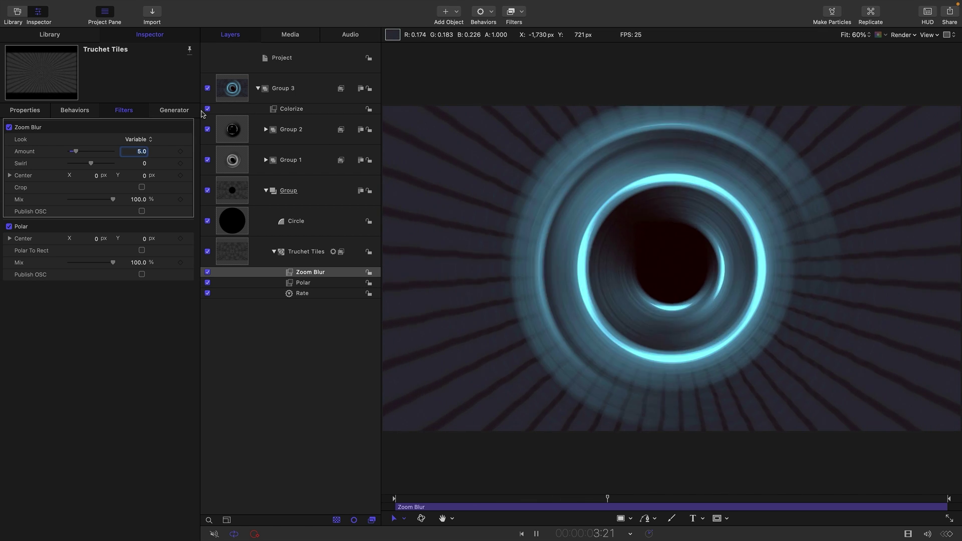
- Try another tile shape and raise the Zoom Blur Amount to 15
click(182, 111)
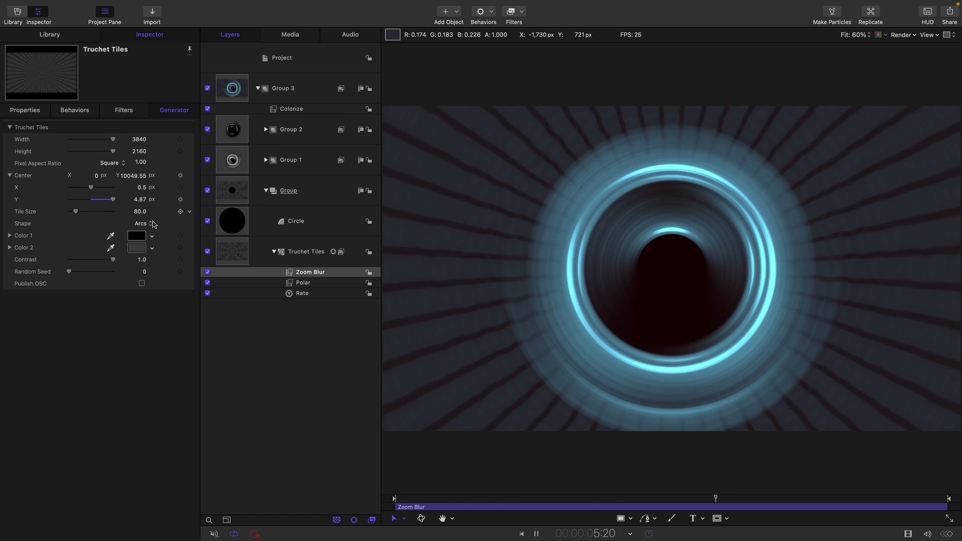
click(140, 223)
click(144, 239)
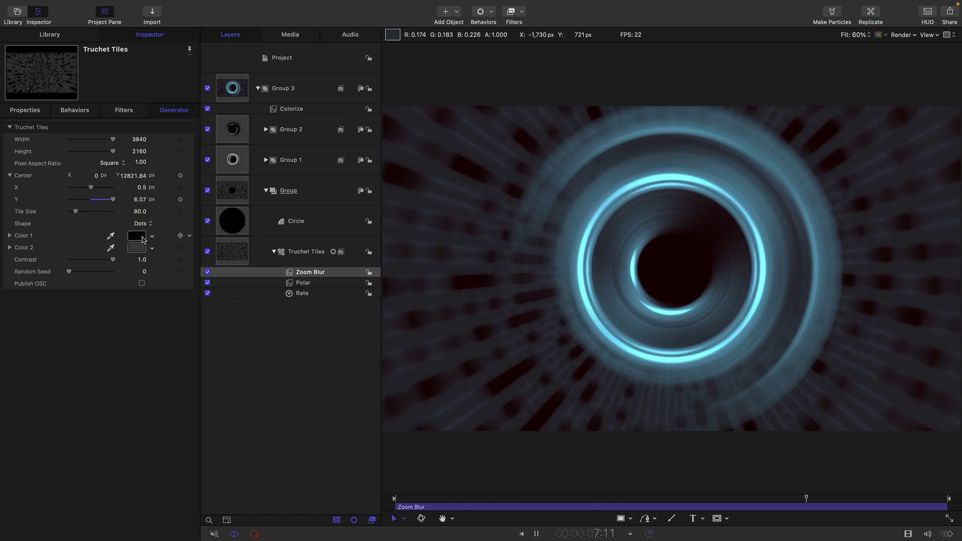
click(124, 111)
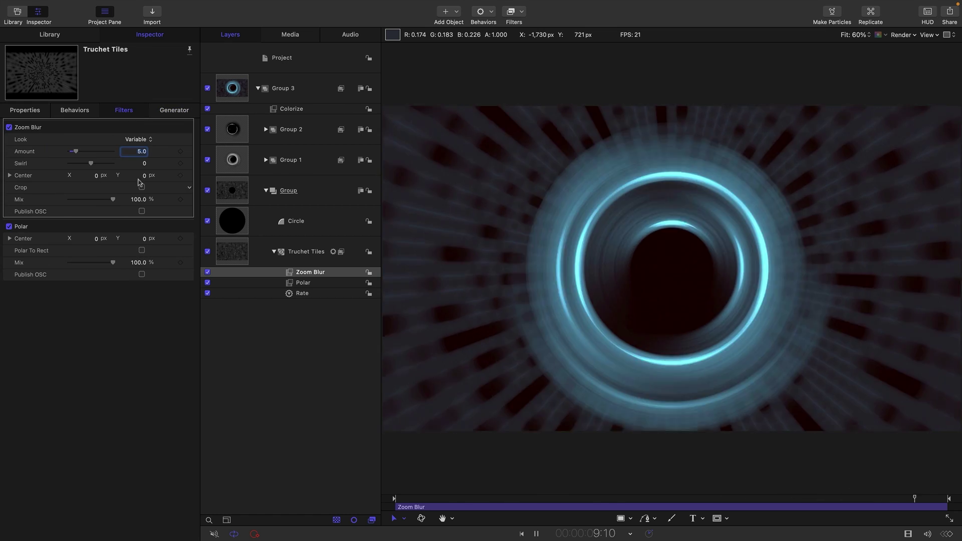
click(141, 152)
text(15)
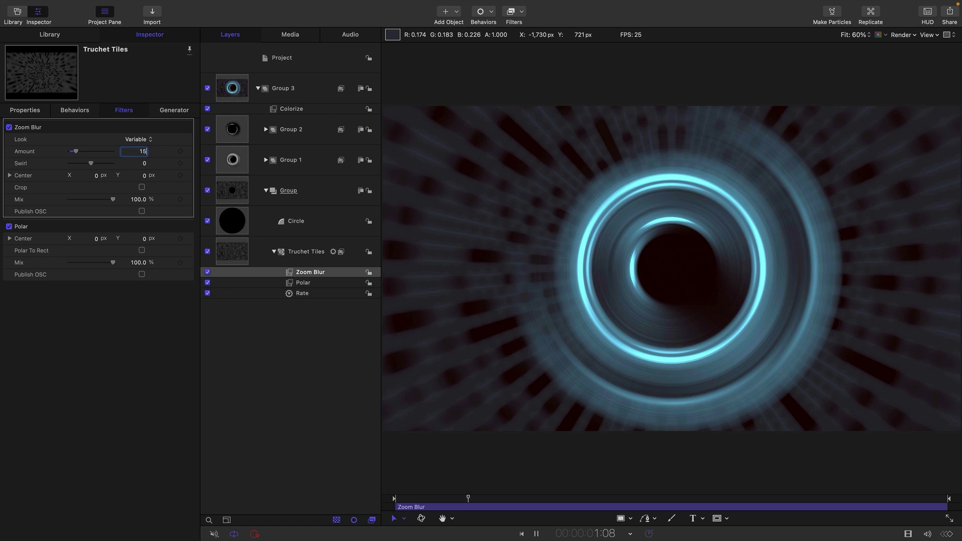
key(Return)
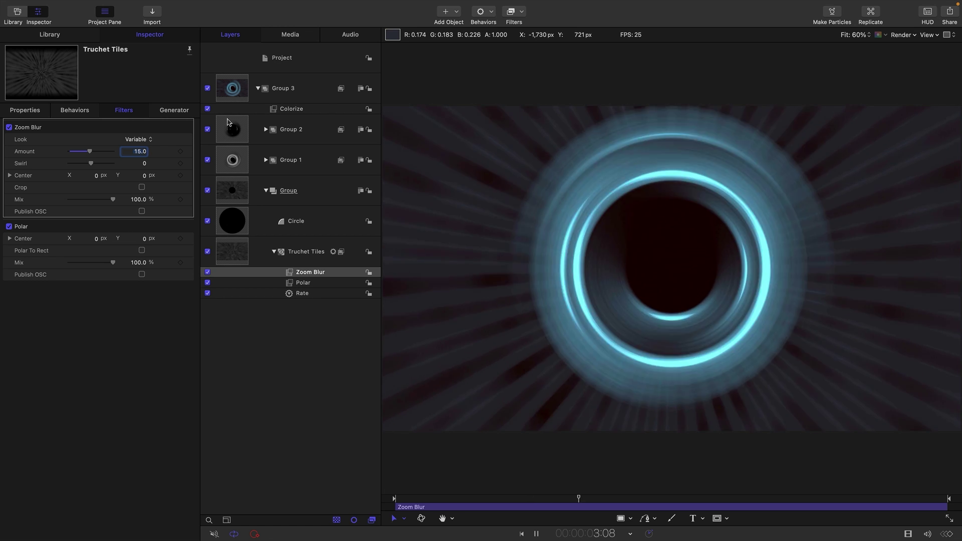
- Switch the tile shape to Pipes, then settle on Diagonal Lines
click(174, 110)
click(145, 224)
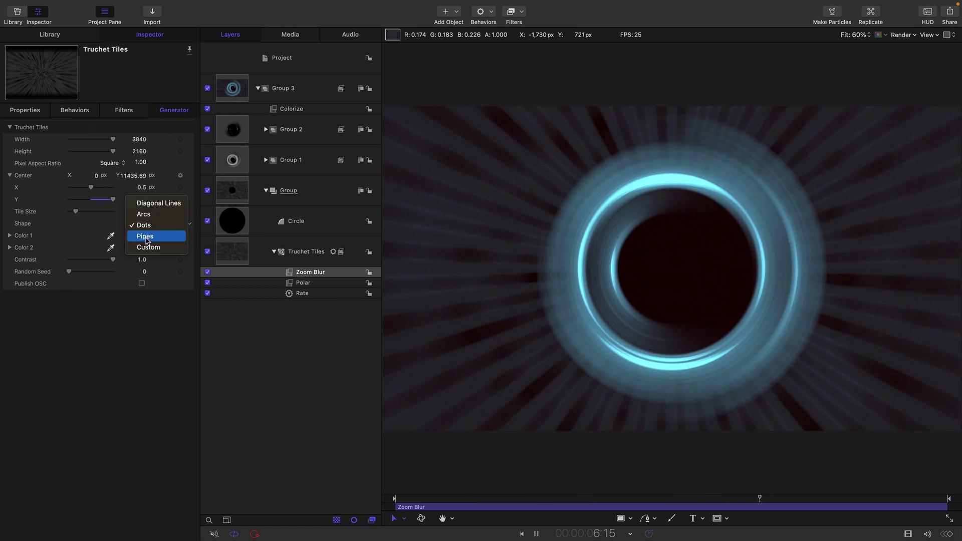
click(147, 236)
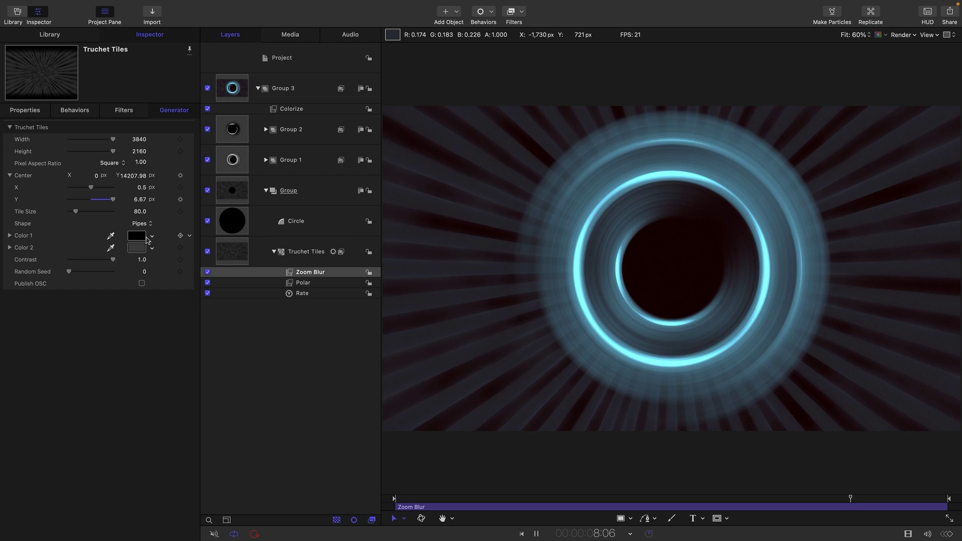
click(142, 223)
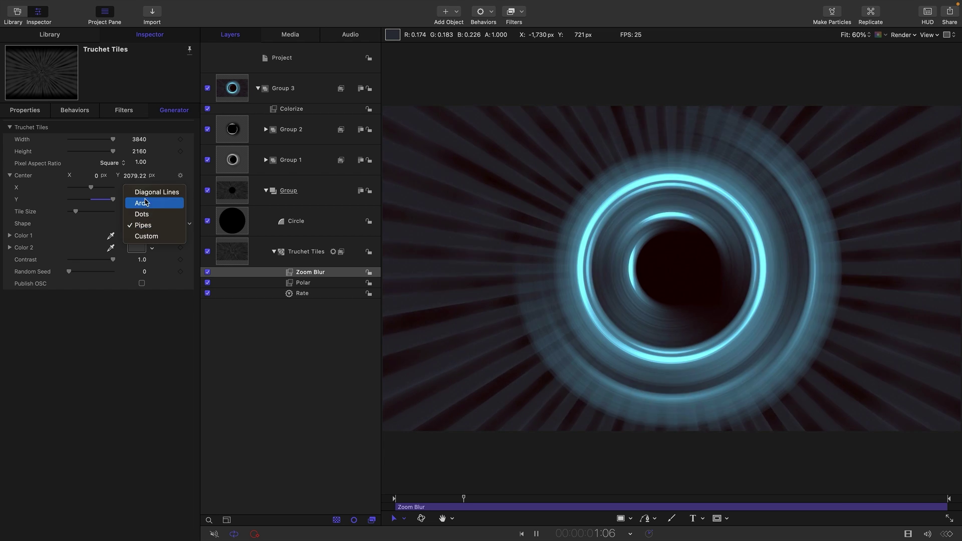
click(146, 193)
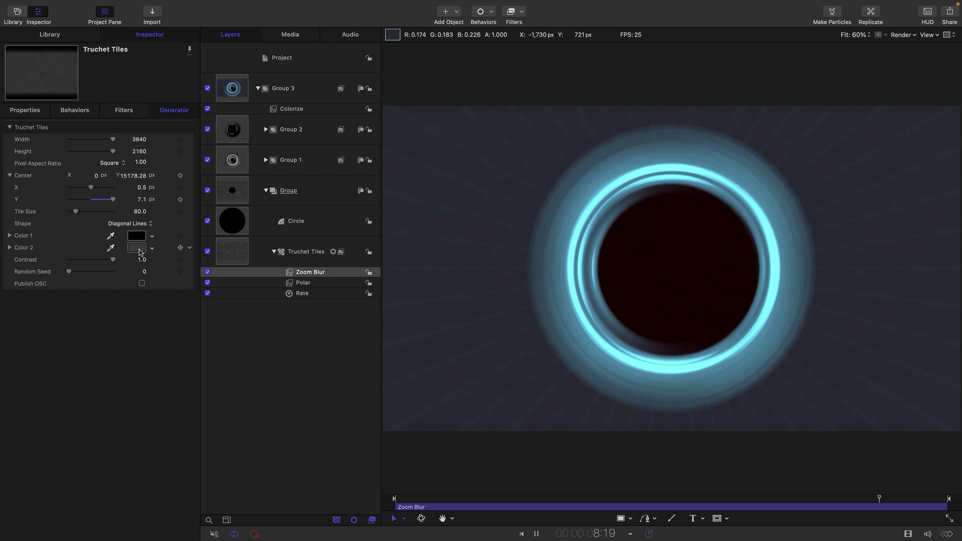
- Add a Threshold filter set to 0.11 on the Truchet Tiles layer and preview playback
key(space)
click(230, 366)
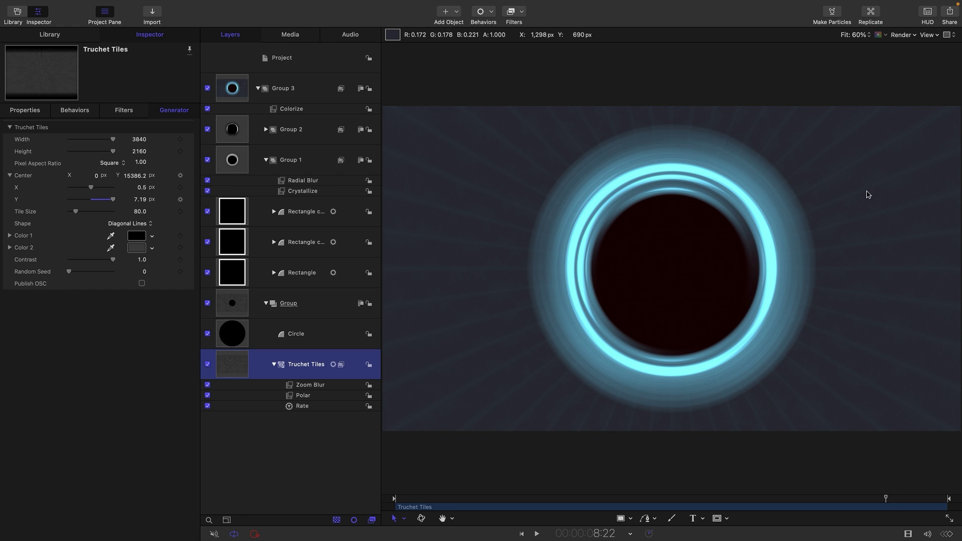
click(523, 34)
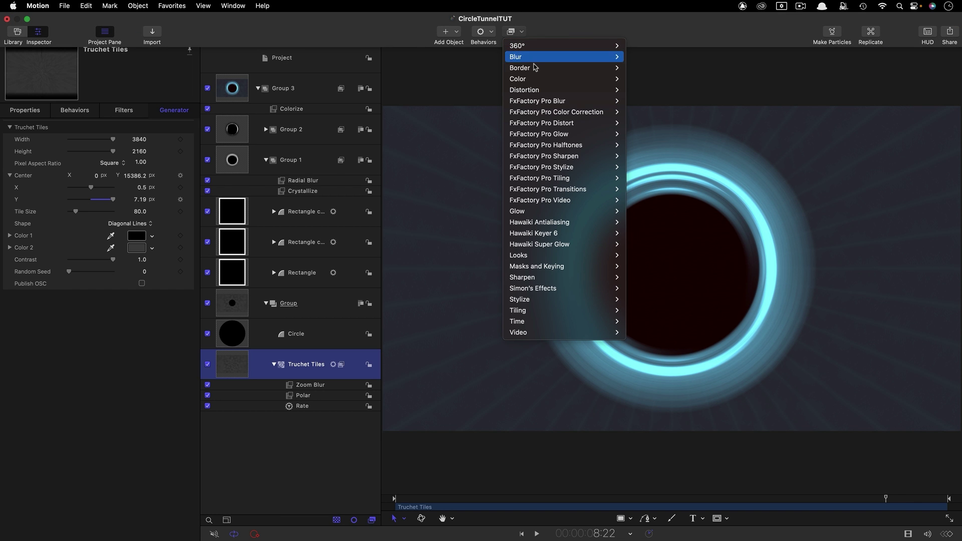
mouse_move(536, 80)
click(665, 289)
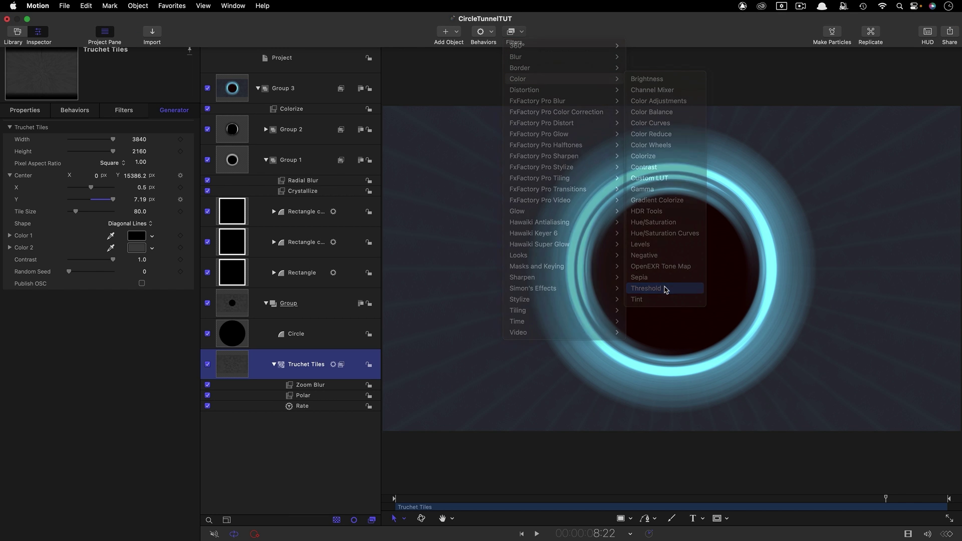
click(144, 139)
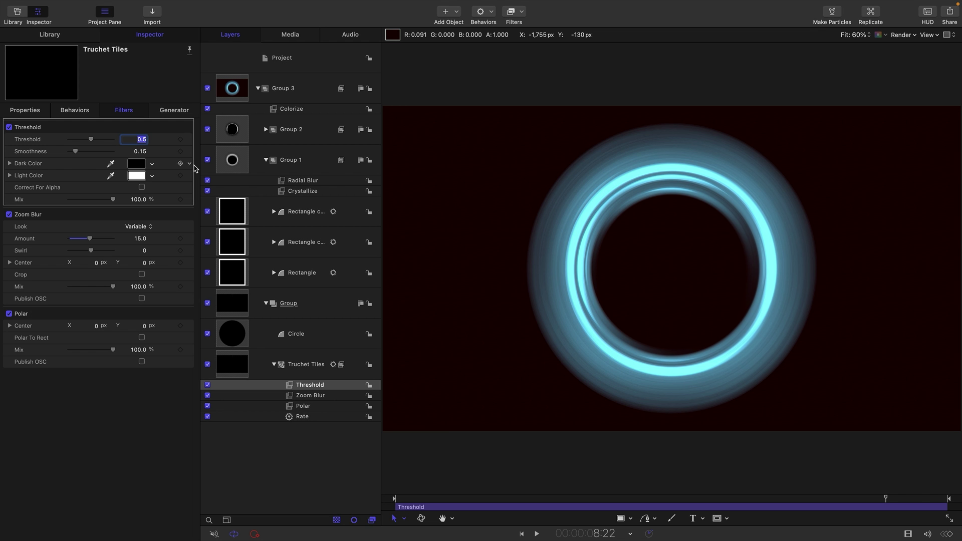
text(.11)
key(Return)
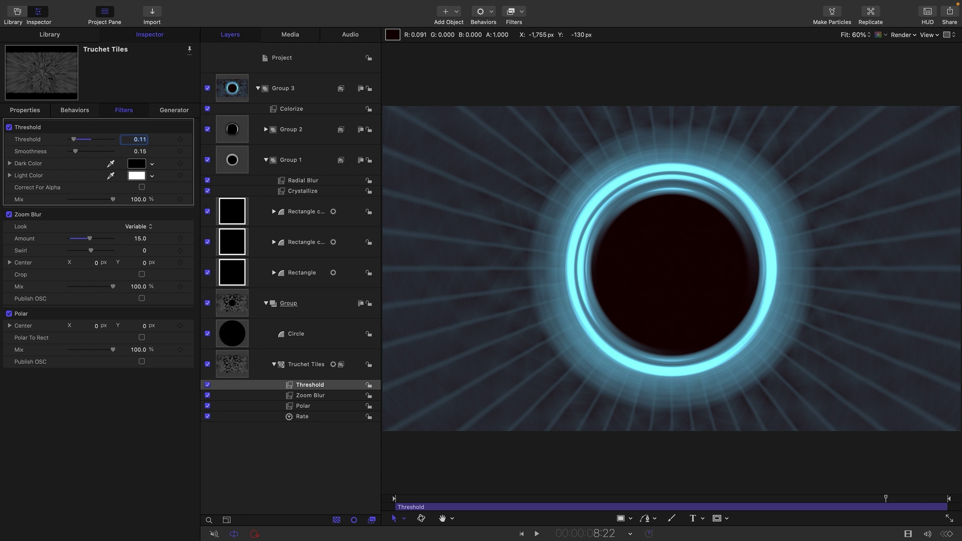
click(537, 534)
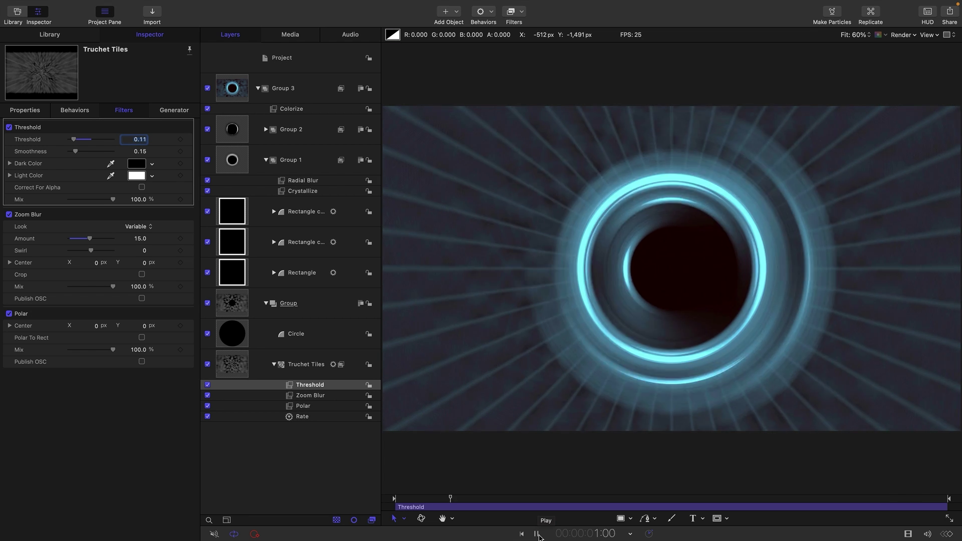
click(537, 534)
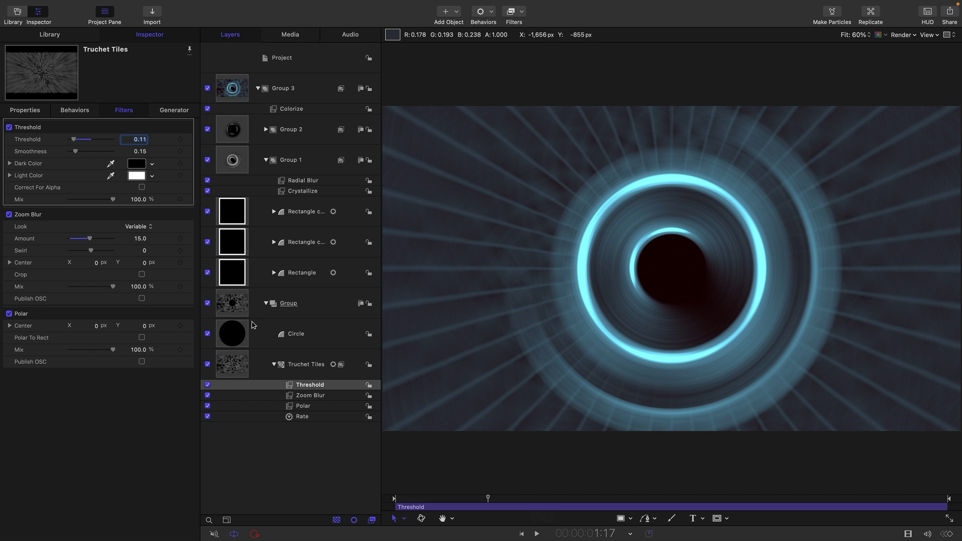
- Add a Vignette filter to Group with Size 1.5 and Darken raised to 0.86
click(229, 303)
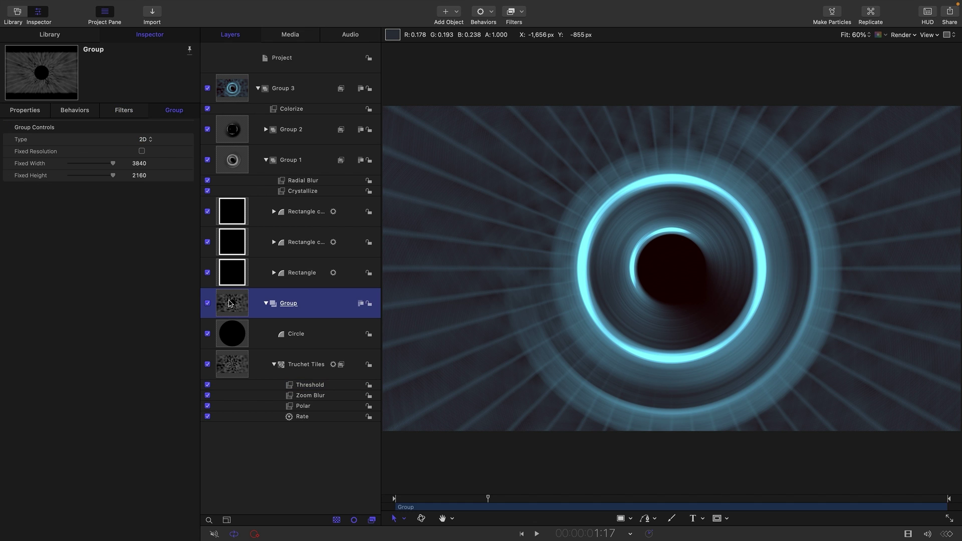
click(522, 32)
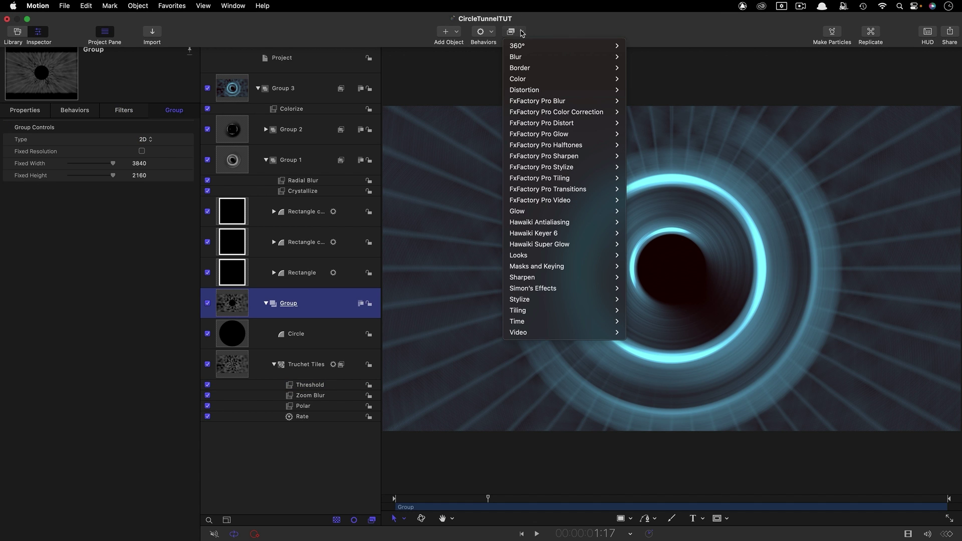
mouse_move(545, 300)
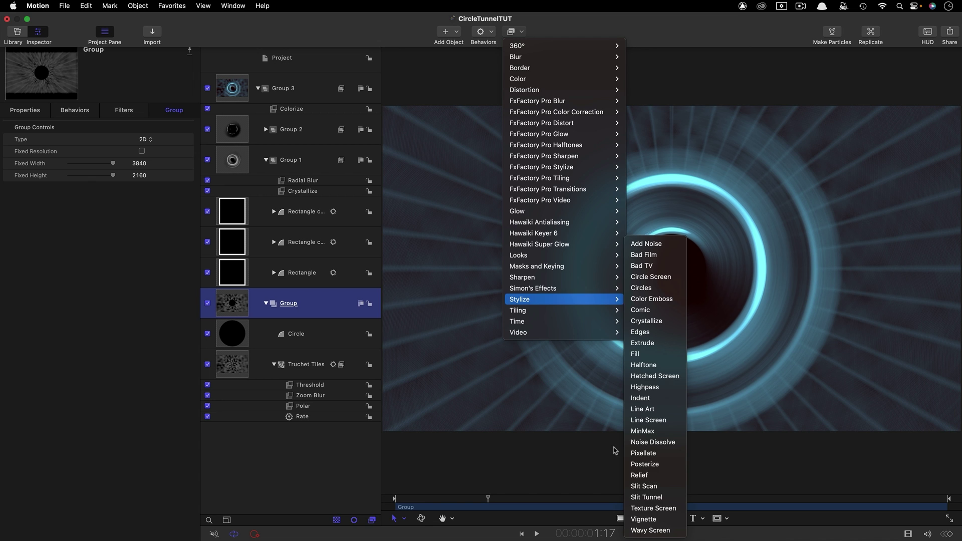
click(646, 520)
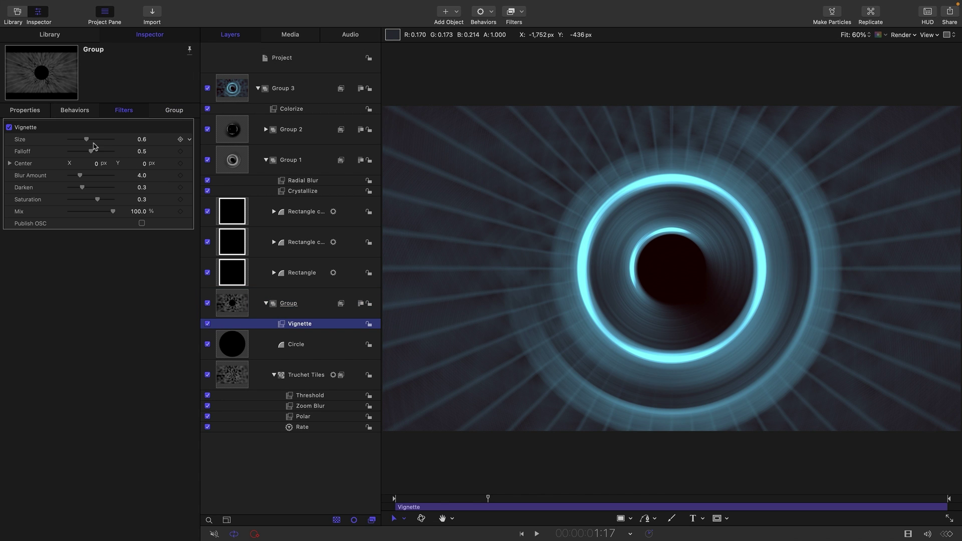
drag(89, 143, 118, 144)
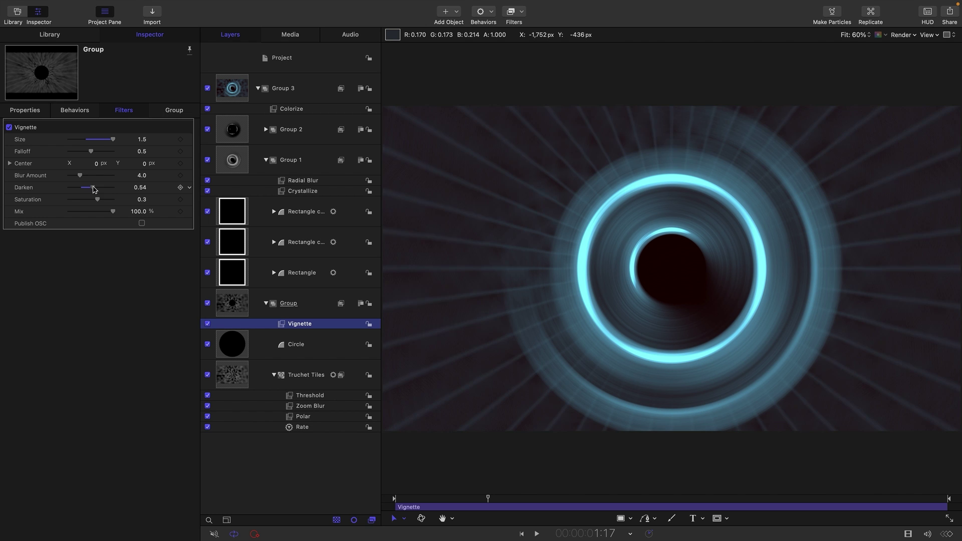
drag(103, 188, 108, 188)
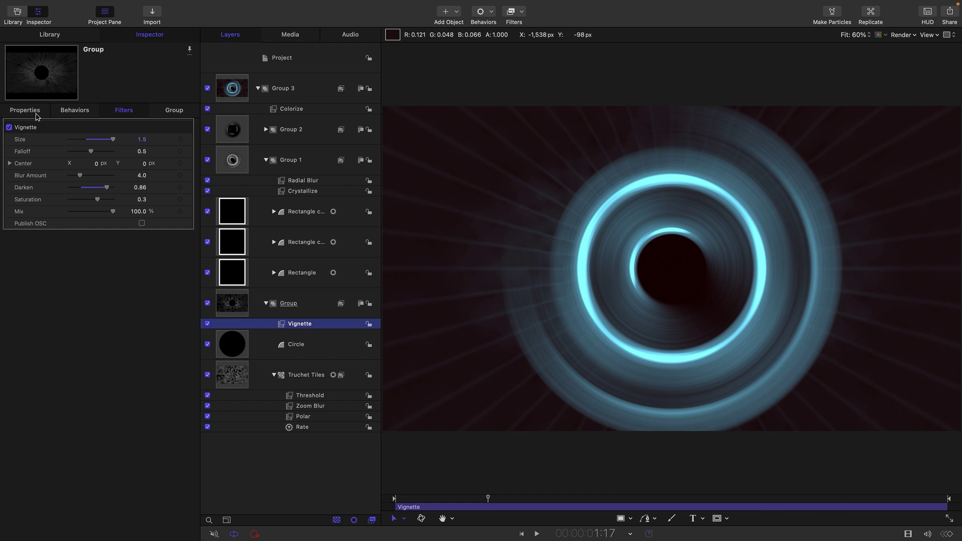
- Enable Fixed Resolution on Group with height 3840, then preview playback
click(176, 110)
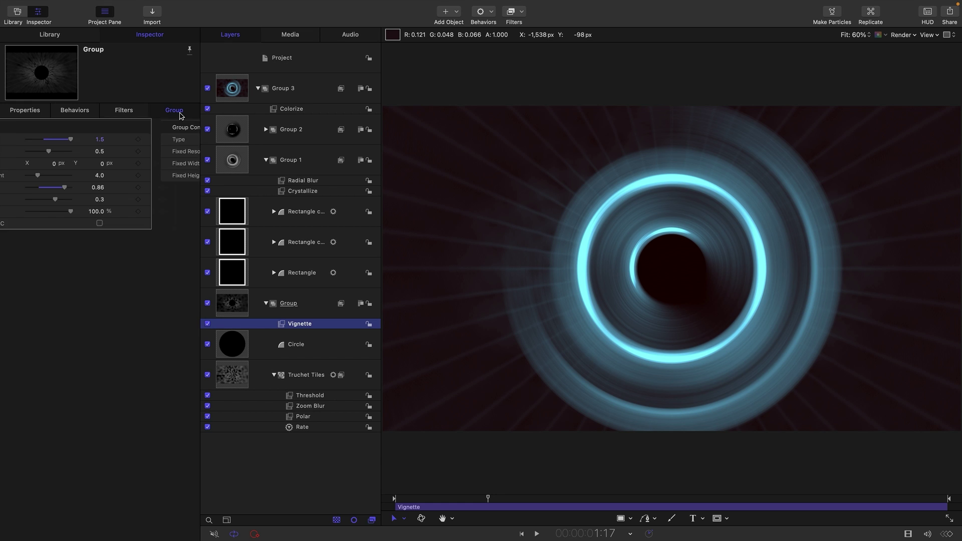
click(142, 151)
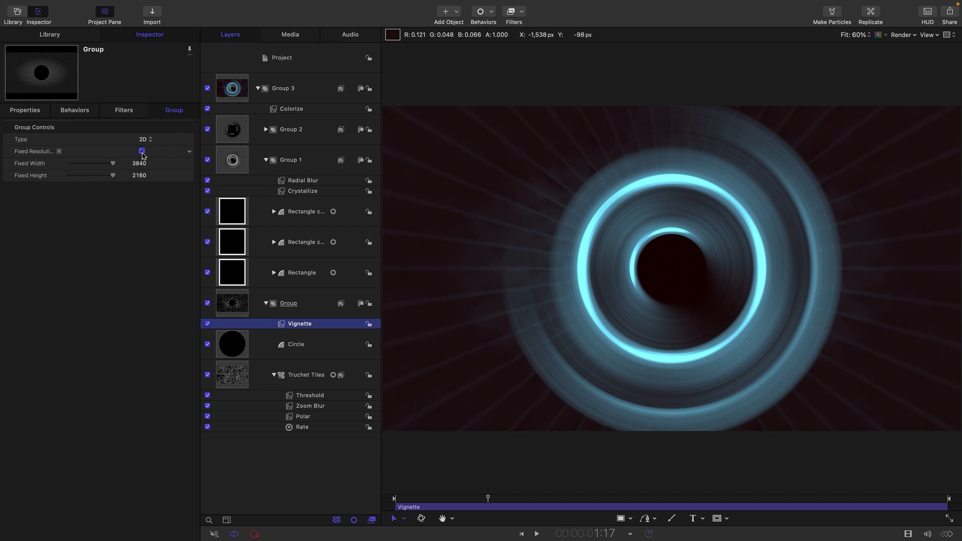
click(139, 176)
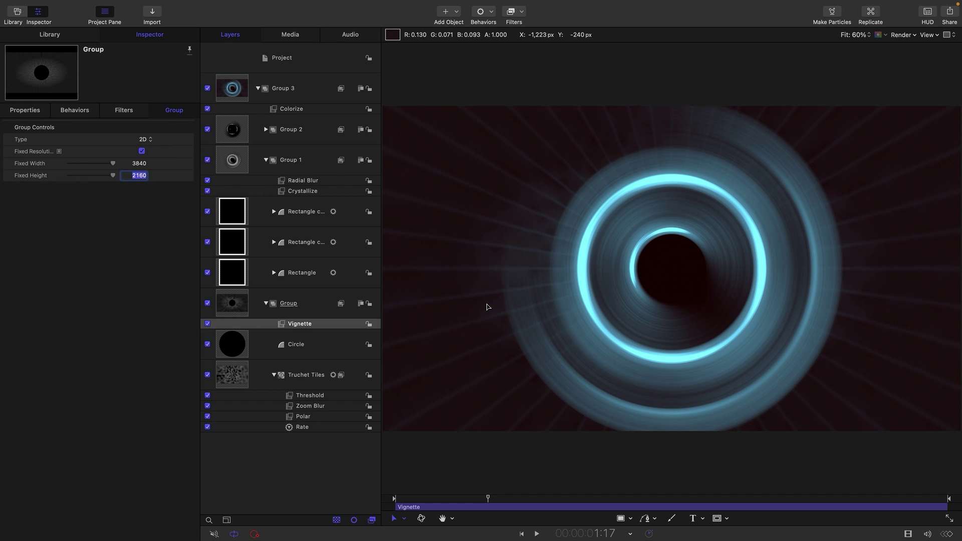
text(3840)
key(Return)
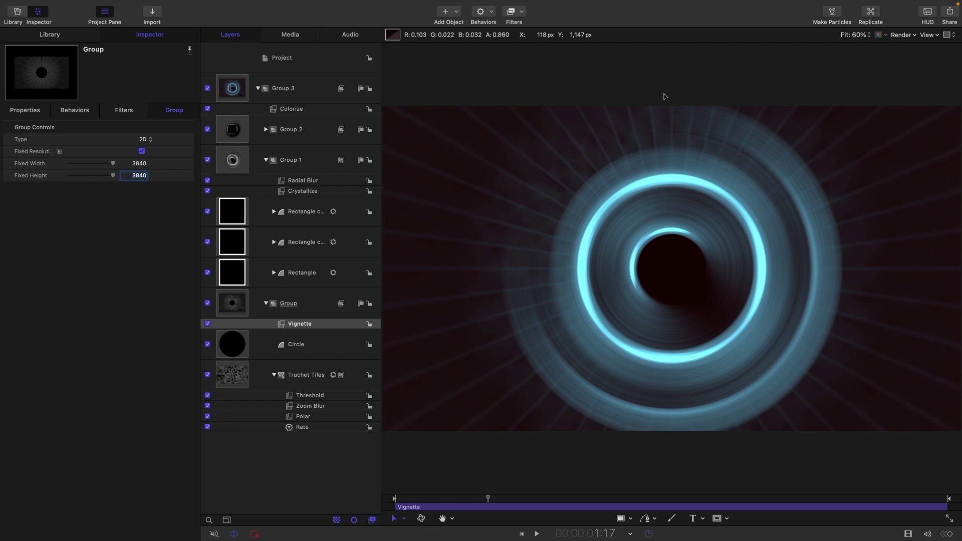
click(537, 534)
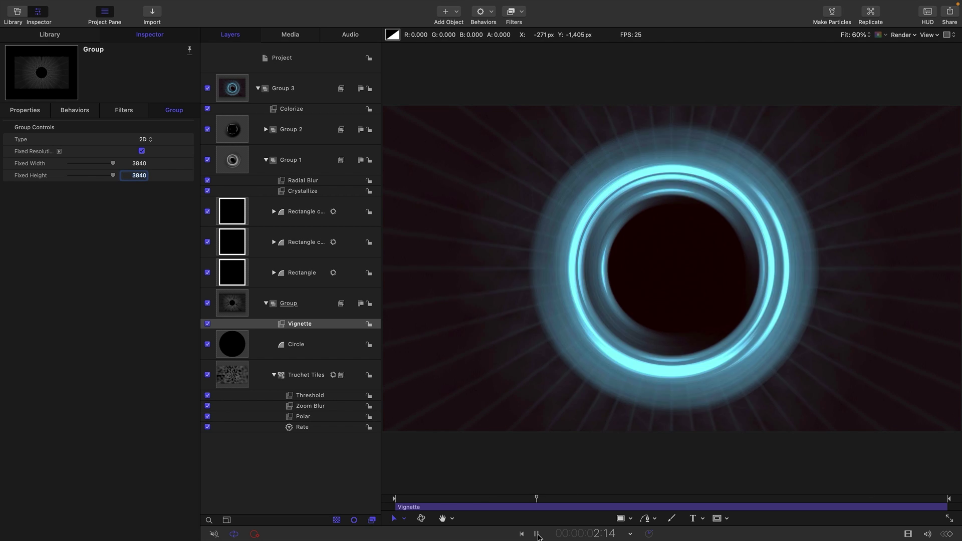